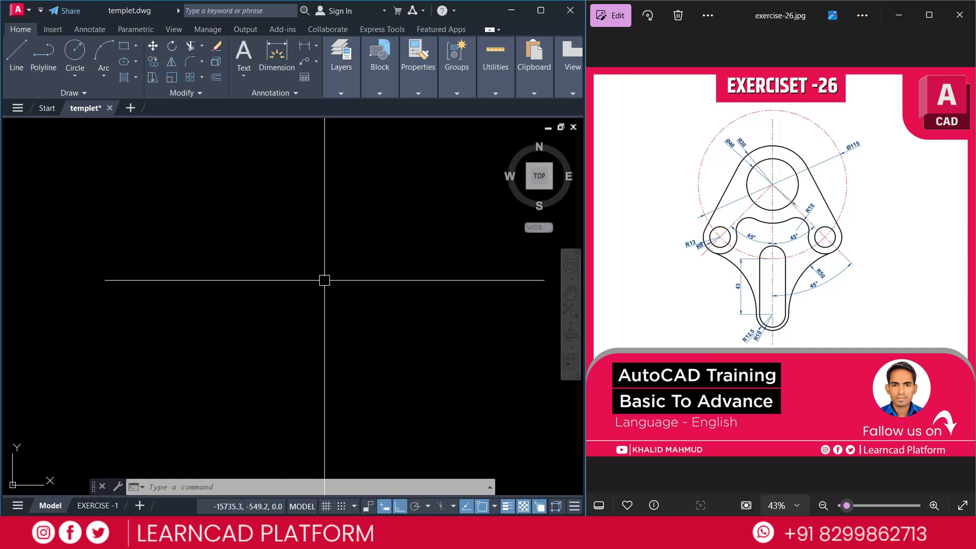
- Configure the drawing units with Decimal length type and Millimeters as the insertion scale
{"action": "type", "text": "UN"}
{"action": "key", "text": "Return"}
{"action": "left_click", "coordinate": [281, 185]}
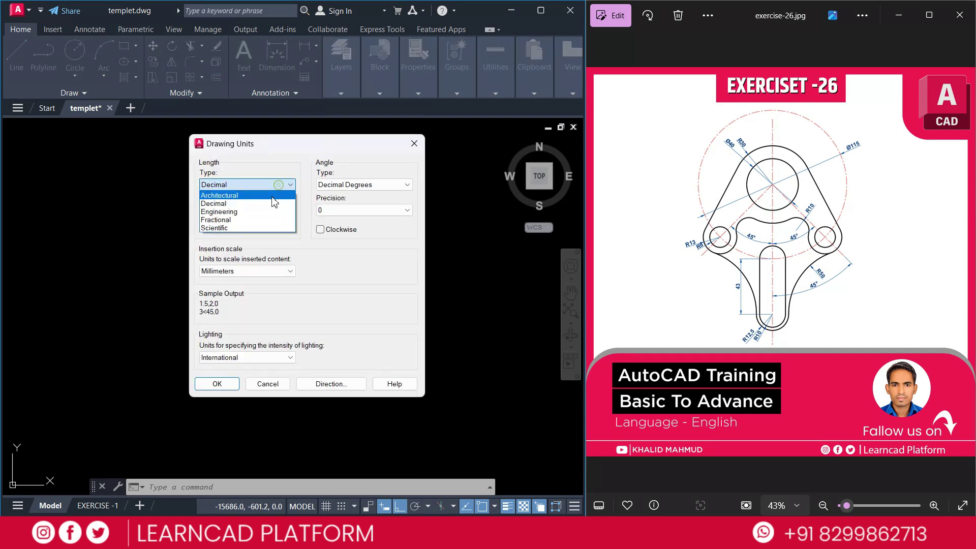
{"action": "left_click", "coordinate": [275, 198]}
{"action": "left_click", "coordinate": [263, 274]}
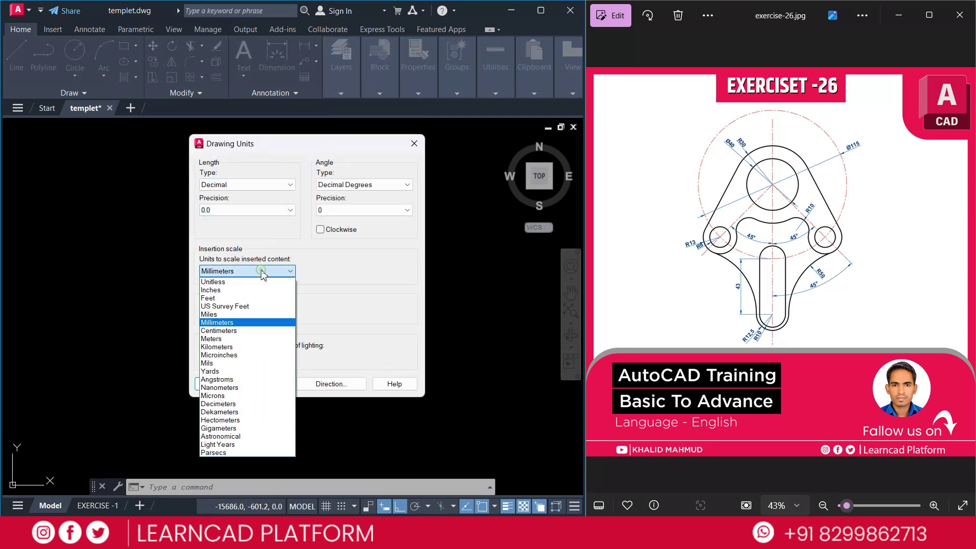
{"action": "left_click", "coordinate": [258, 311]}
{"action": "left_click", "coordinate": [236, 384]}
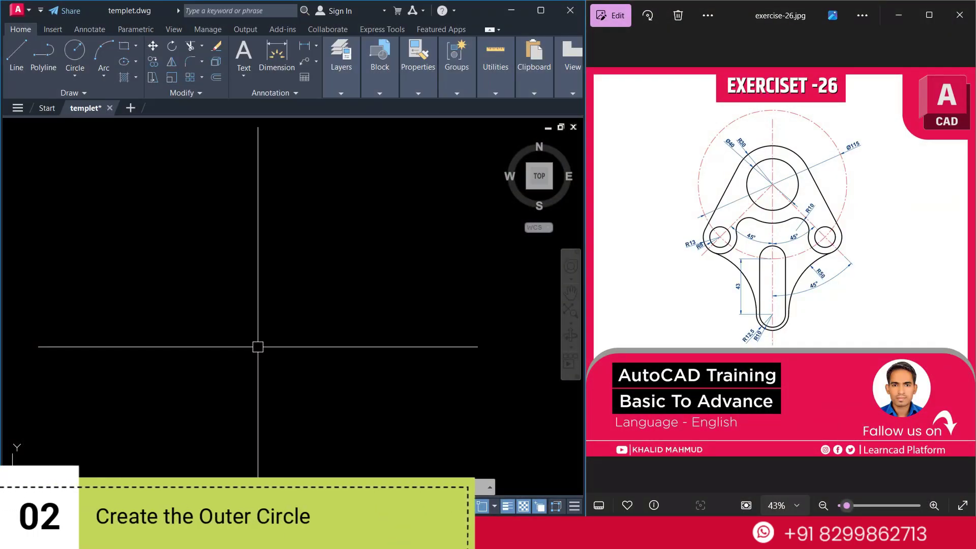
- Draw the outer construction circle with a diameter of 115 mm in the empty drawing area
{"action": "scroll", "coordinate": [781, 229], "scroll_direction": "up", "scroll_amount": 1}
{"action": "scroll", "coordinate": [781, 229], "scroll_direction": "up", "scroll_amount": 1}
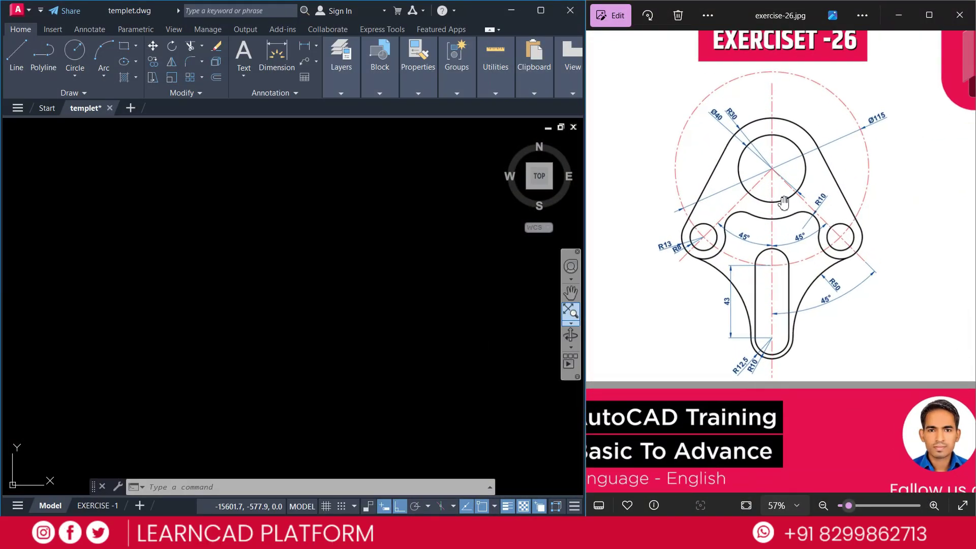
{"action": "scroll", "coordinate": [783, 191], "scroll_direction": "up", "scroll_amount": 1}
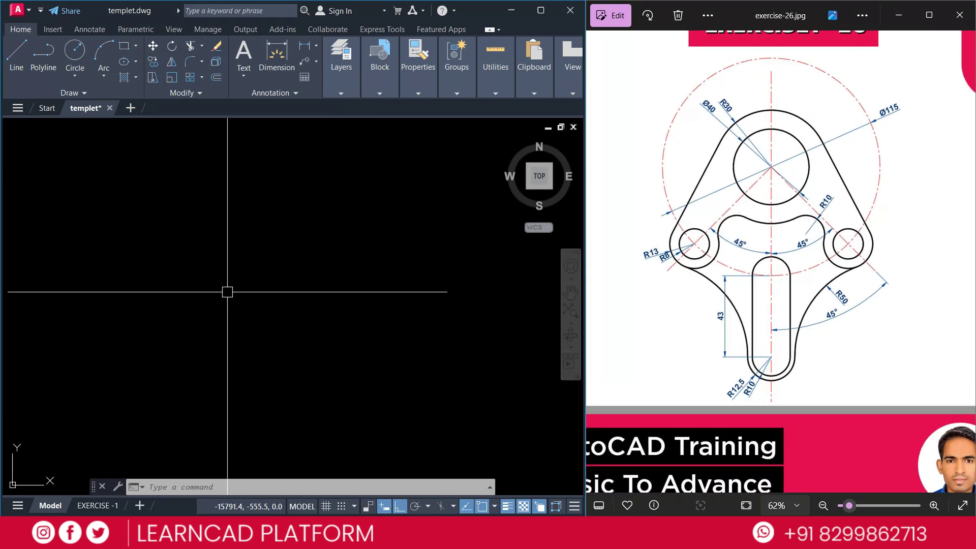
{"action": "type", "text": "c"}
{"action": "key", "text": "Return"}
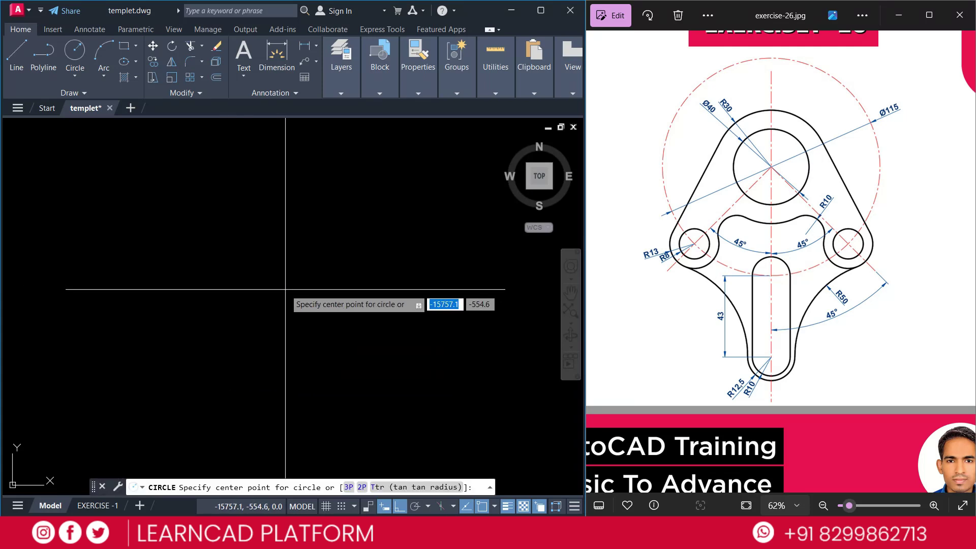
{"action": "left_click", "coordinate": [264, 289]}
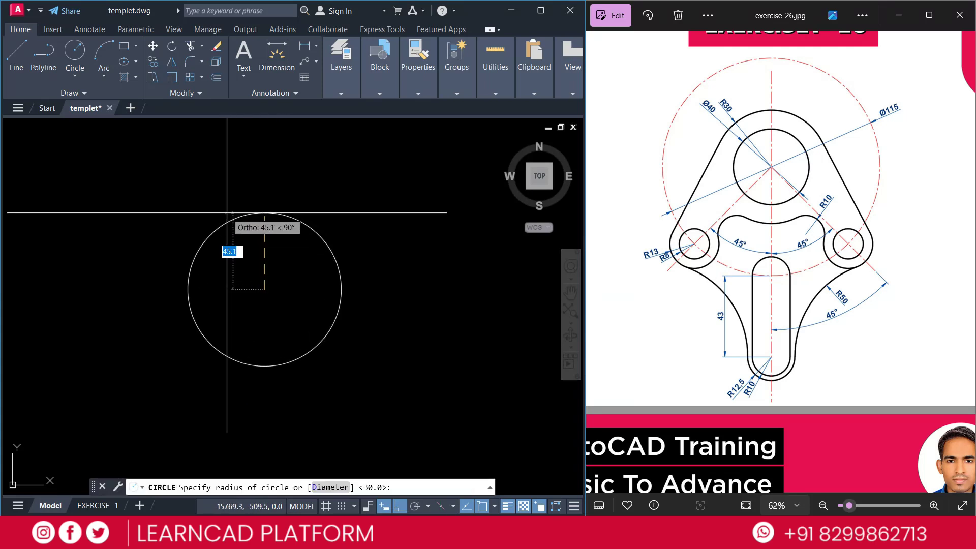
{"action": "type", "text": "d"}
{"action": "key", "text": "Return"}
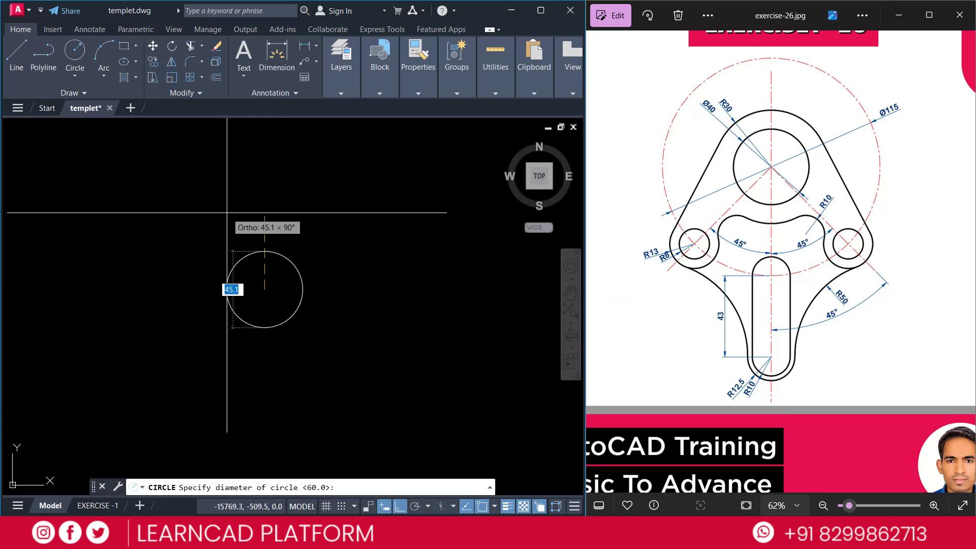
{"action": "type", "text": "1"}
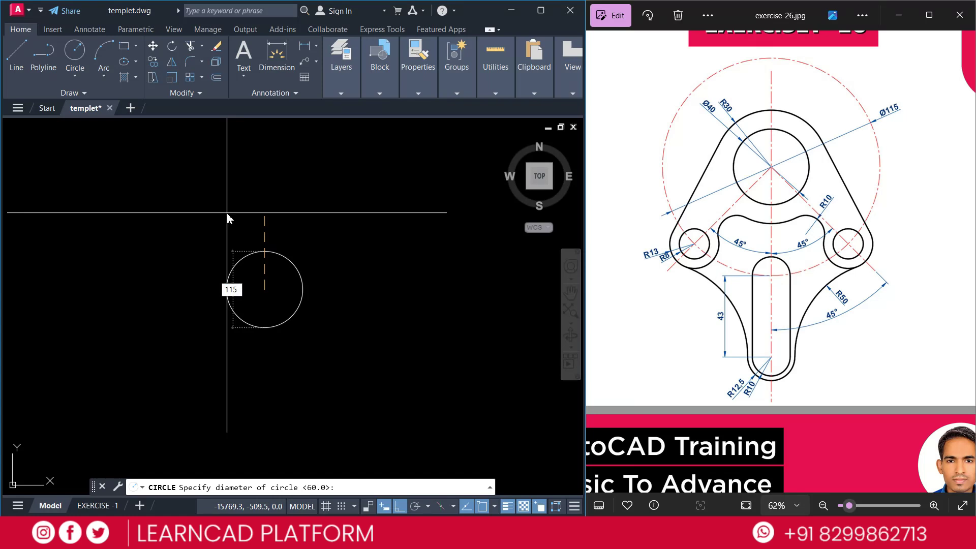
{"action": "type", "text": "15"}
{"action": "key", "text": "Return"}
- Give the 115 mm circle the CENTER linetype and a red color
{"action": "left_click", "coordinate": [289, 174]}
{"action": "left_click", "coordinate": [249, 233]}
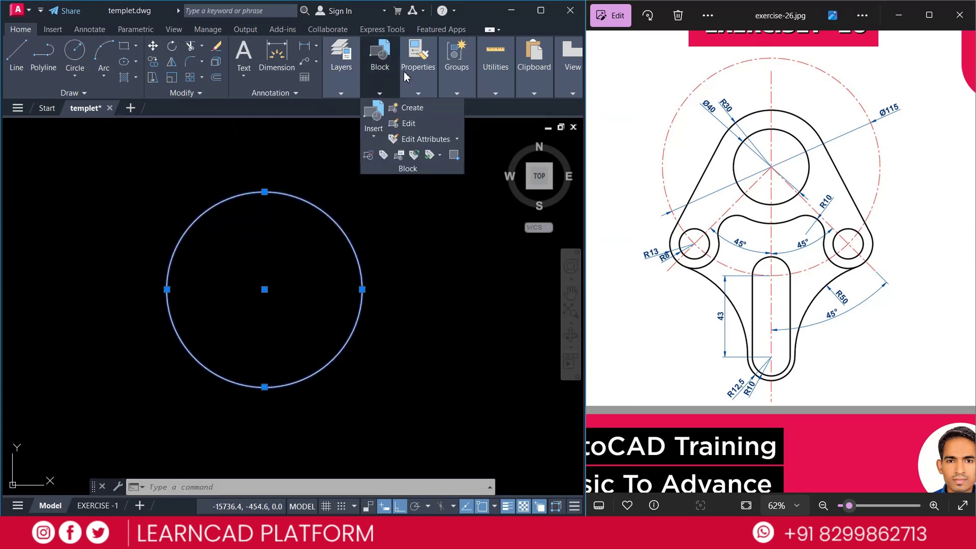
{"action": "mouse_move", "coordinate": [411, 76]}
{"action": "left_click", "coordinate": [470, 138]}
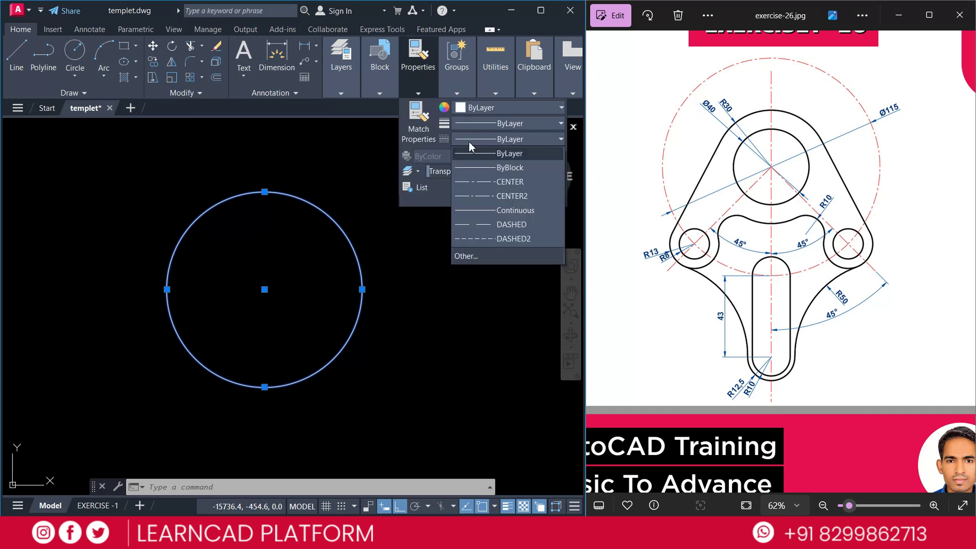
{"action": "left_click", "coordinate": [478, 183]}
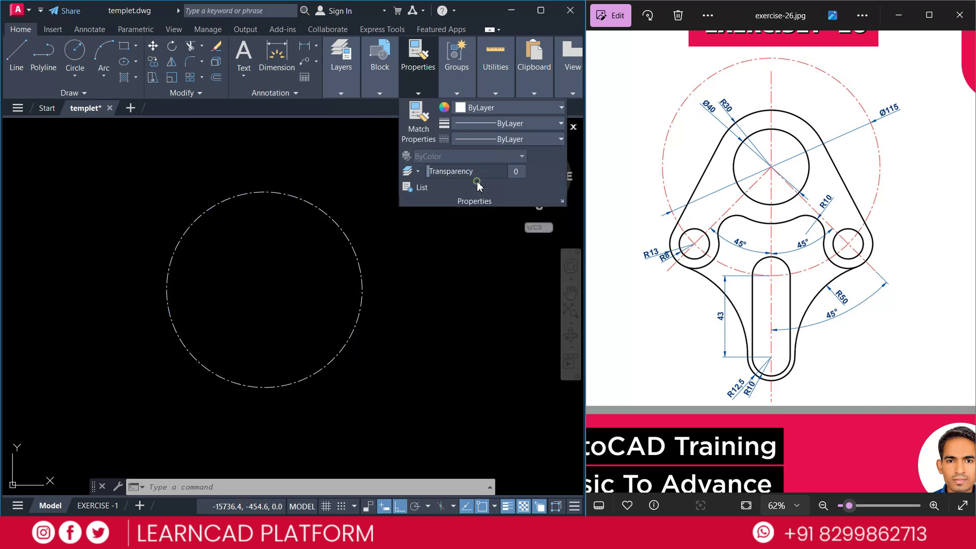
{"action": "left_click", "coordinate": [486, 109]}
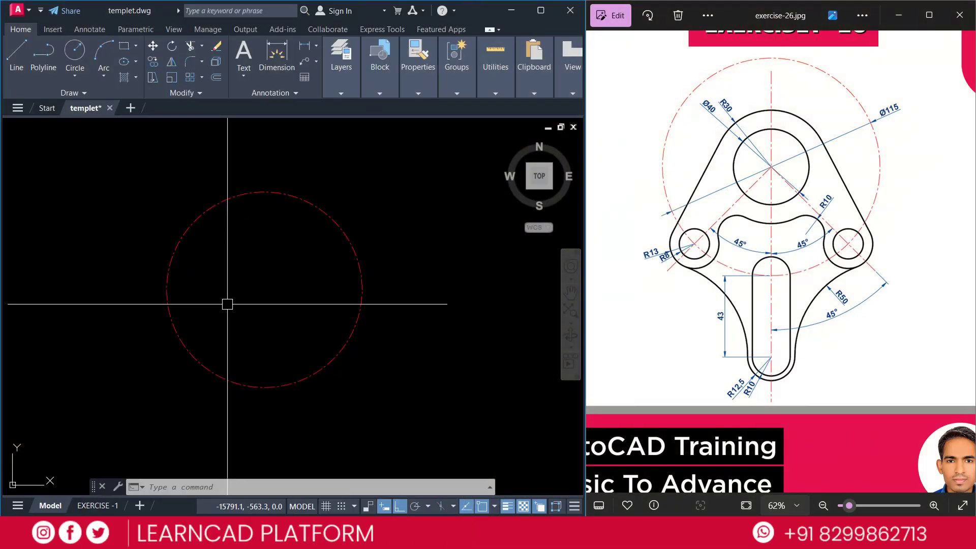
- Draw a 40 mm diameter circle concentric with the red construction circle
{"action": "type", "text": "c"}
{"action": "key", "text": "Return"}
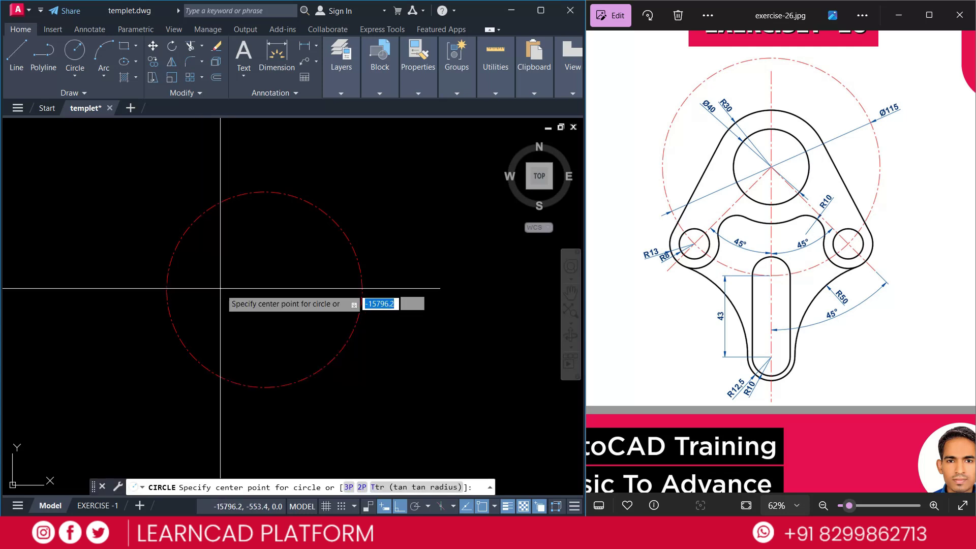
{"action": "left_click", "coordinate": [265, 289]}
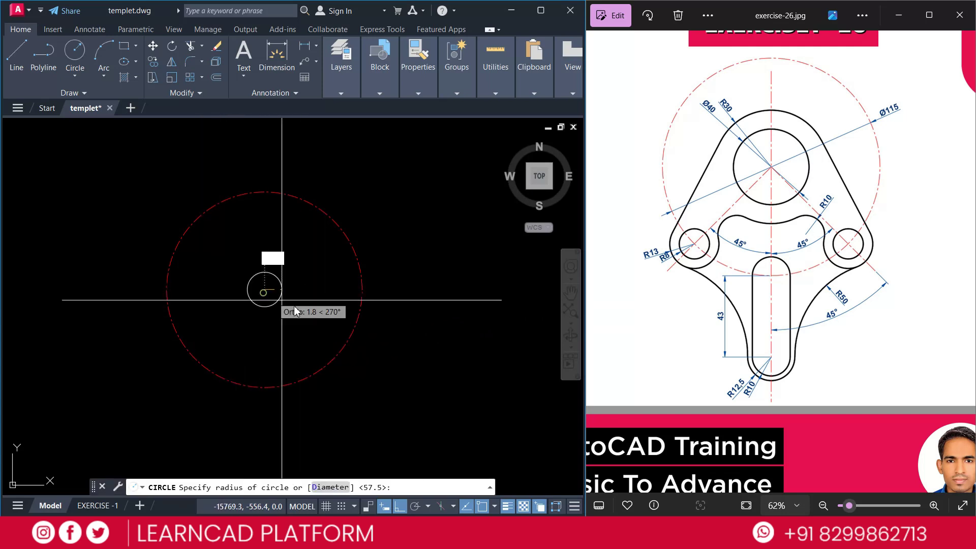
{"action": "type", "text": "D"}
{"action": "key", "text": "Return"}
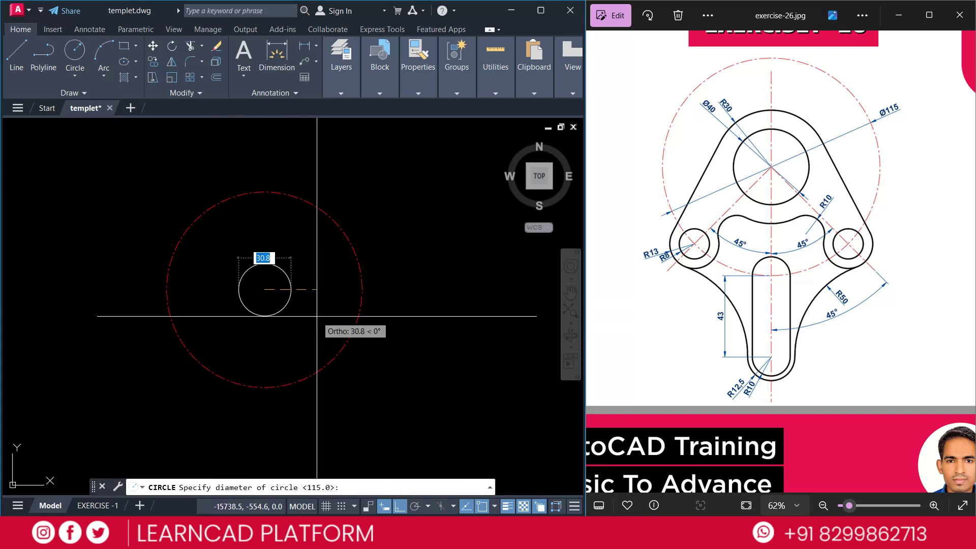
{"action": "key", "text": "Return"}
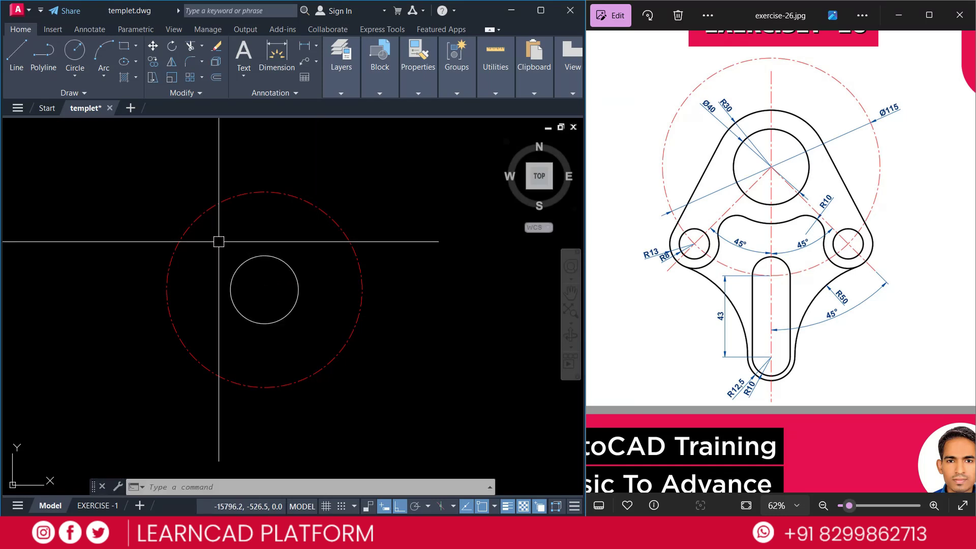
- Draw a circle of radius 30 mm around the same center as the 40 mm diameter circle
{"action": "type", "text": "c"}
{"action": "key", "text": "Return"}
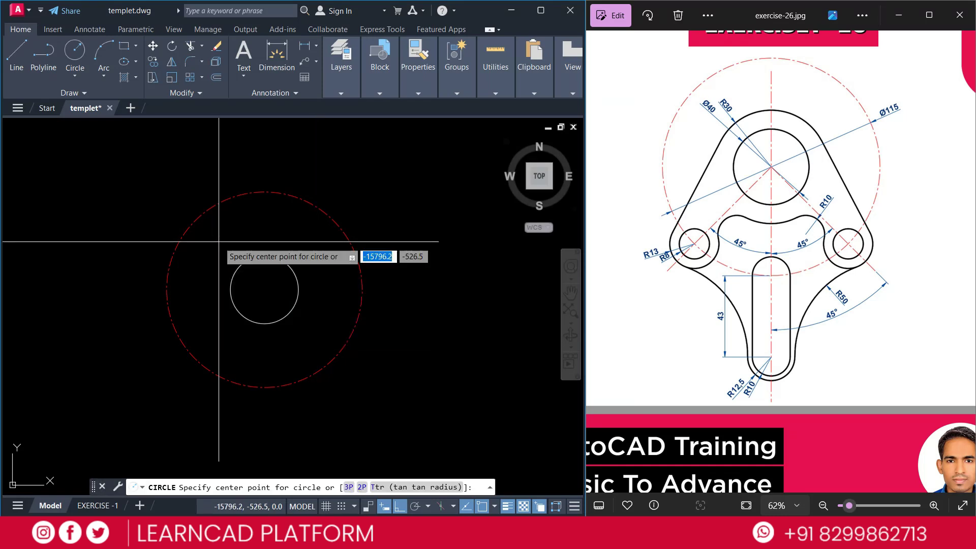
{"action": "left_click", "coordinate": [264, 289]}
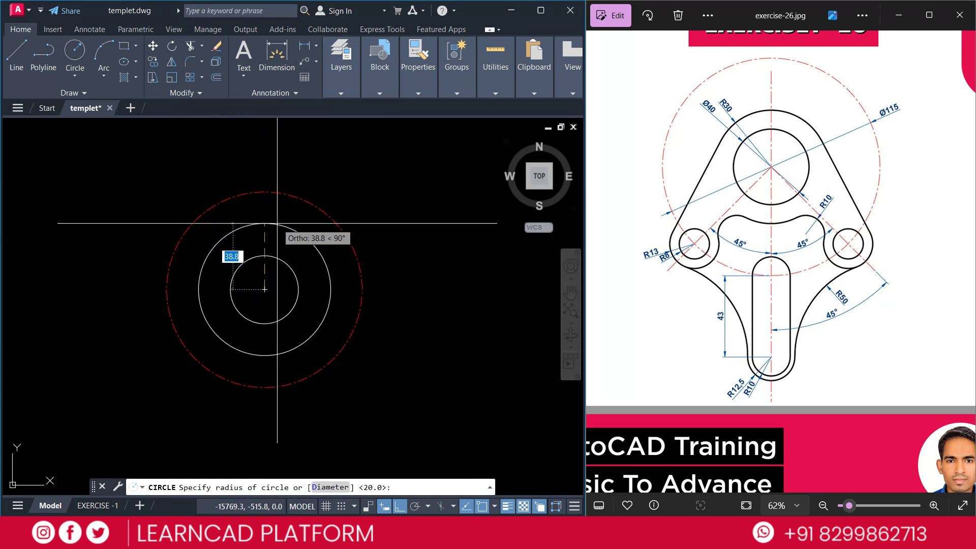
{"action": "type", "text": "30"}
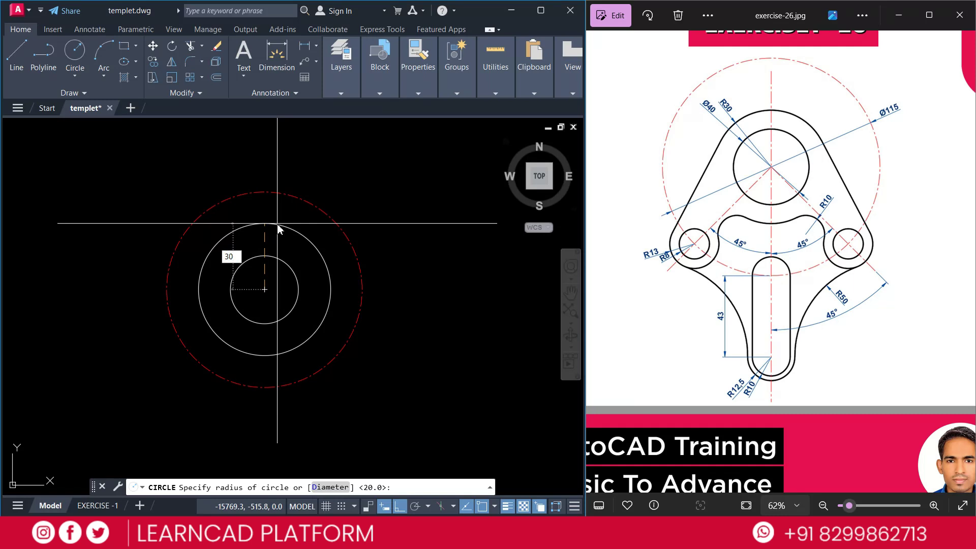
{"action": "key", "text": "Return"}
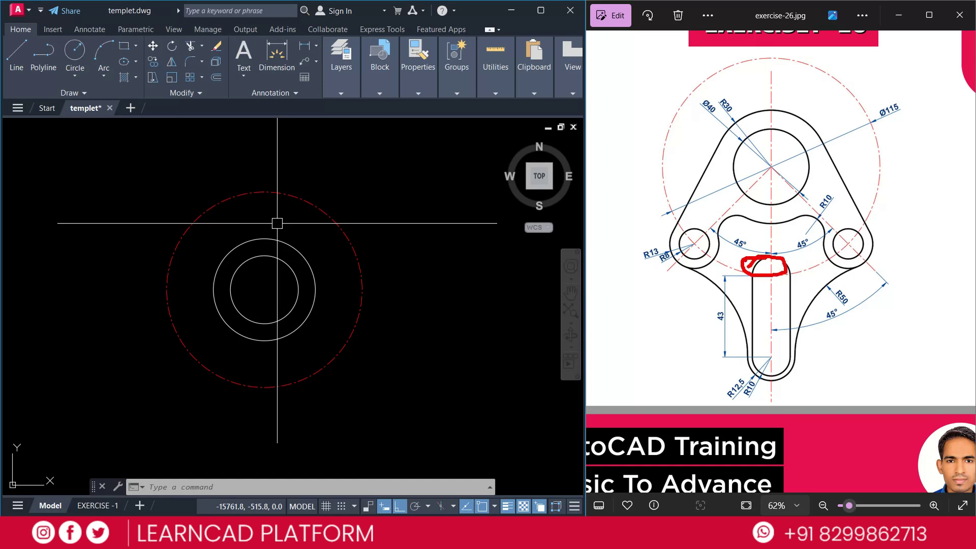
{"action": "mouse_move", "coordinate": [807, 236]}
{"action": "left_mouse_down"}
{"action": "mouse_move", "coordinate": [848, 214]}
{"action": "mouse_move", "coordinate": [876, 232]}
{"action": "mouse_move", "coordinate": [816, 245]}
{"action": "left_mouse_up"}
{"action": "mouse_move", "coordinate": [741, 244]}
{"action": "left_mouse_down"}
{"action": "mouse_move", "coordinate": [690, 213]}
{"action": "mouse_move", "coordinate": [692, 270]}
{"action": "left_mouse_up"}
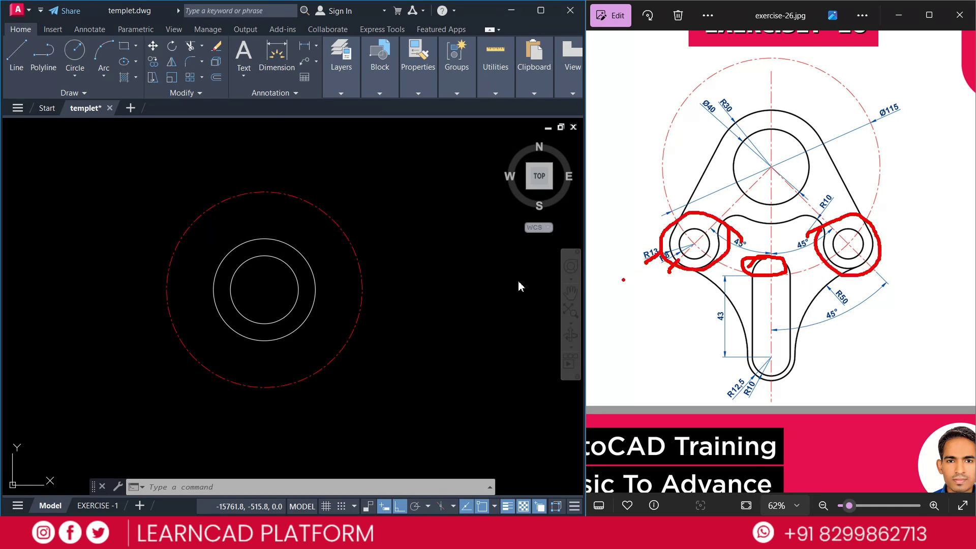
- Draw two concentric circles of radius 13 mm and 8 mm centered on the bottom quadrant of the red circle
{"action": "type", "text": "C"}
{"action": "key", "text": "Return"}
{"action": "left_click", "coordinate": [265, 387]}
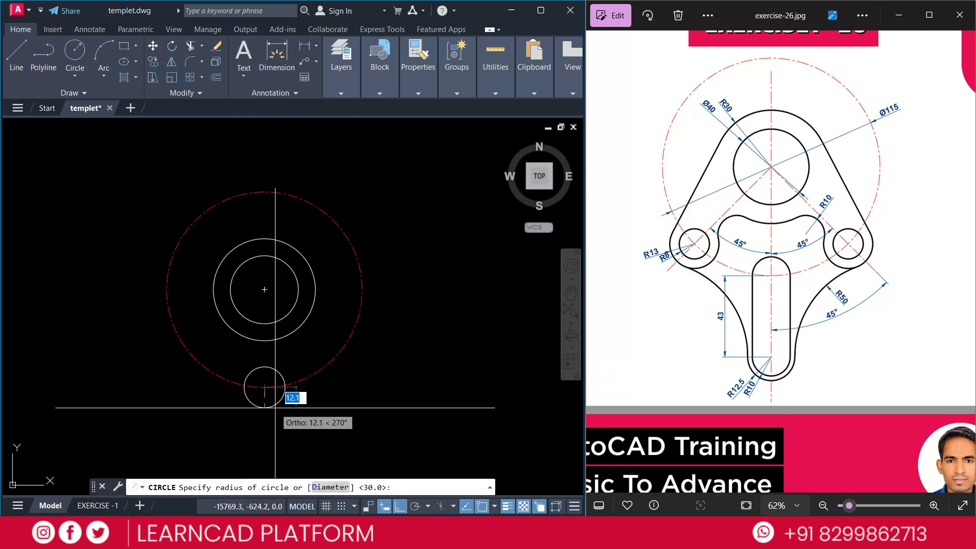
{"action": "type", "text": "1"}
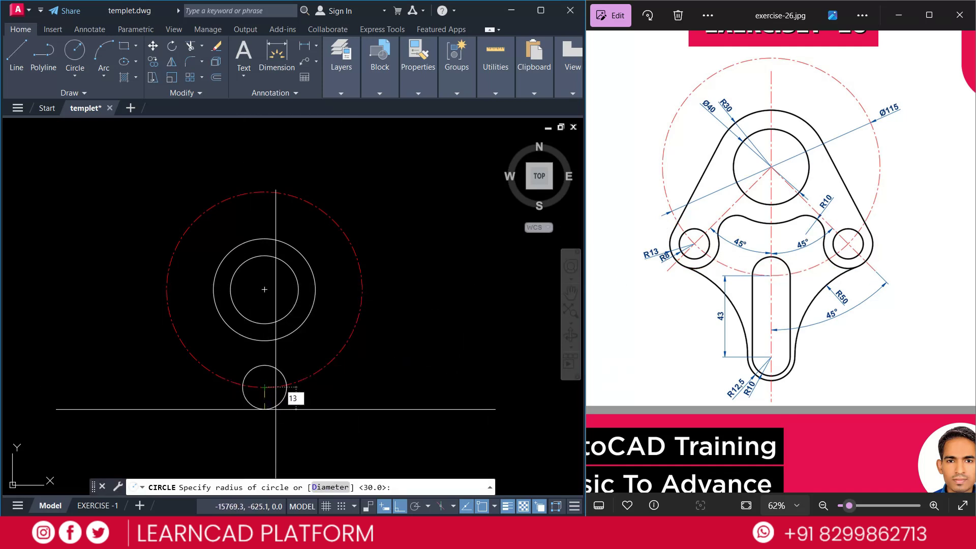
{"action": "type", "text": "3"}
{"action": "key", "text": "Return"}
{"action": "key", "text": "Return"}
{"action": "left_click", "coordinate": [264, 387]}
{"action": "type", "text": "8"}
{"action": "key", "text": "Return"}
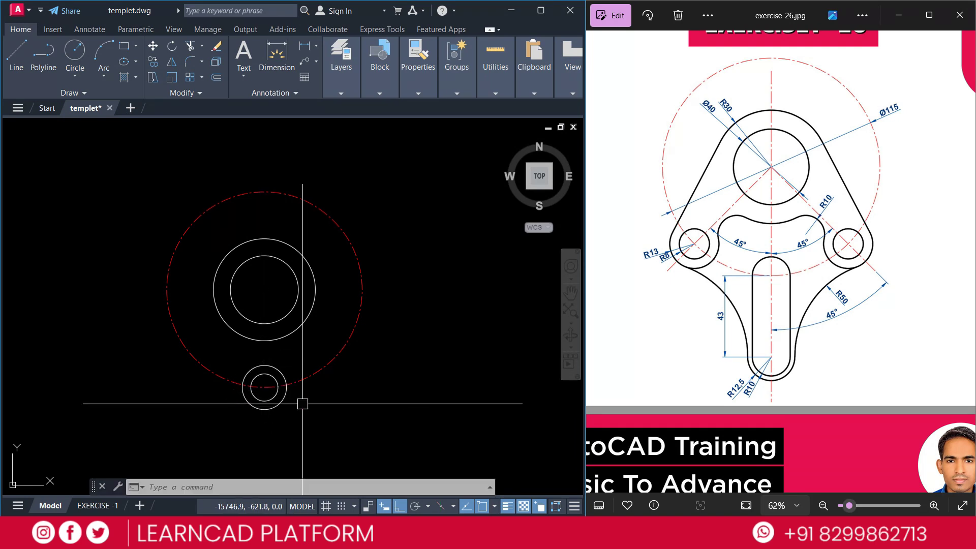
- Rotate the two small concentric circles by 45 degrees about the center of the red circle
{"action": "left_click", "coordinate": [307, 404]}
{"action": "left_click", "coordinate": [260, 399]}
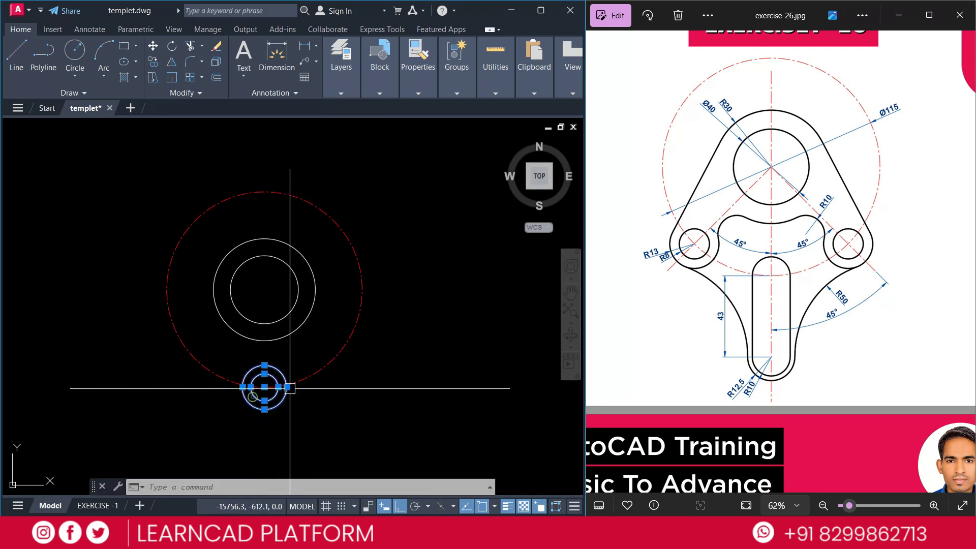
{"action": "type", "text": "RO"}
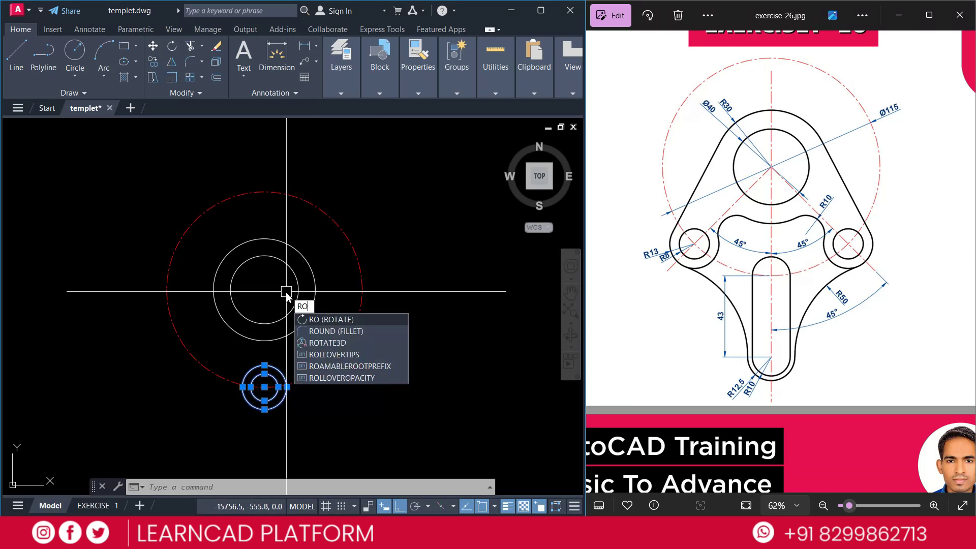
{"action": "key", "text": "Return"}
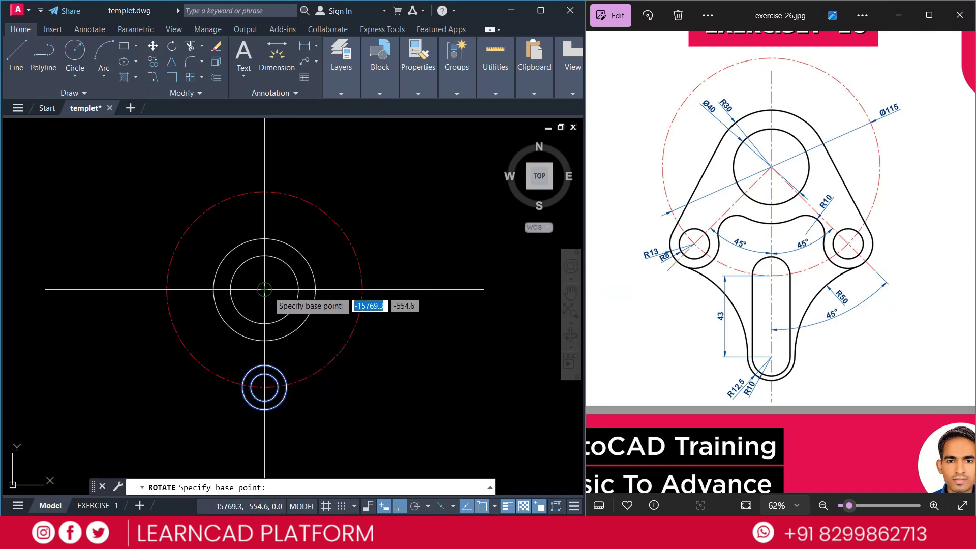
{"action": "left_click", "coordinate": [264, 289]}
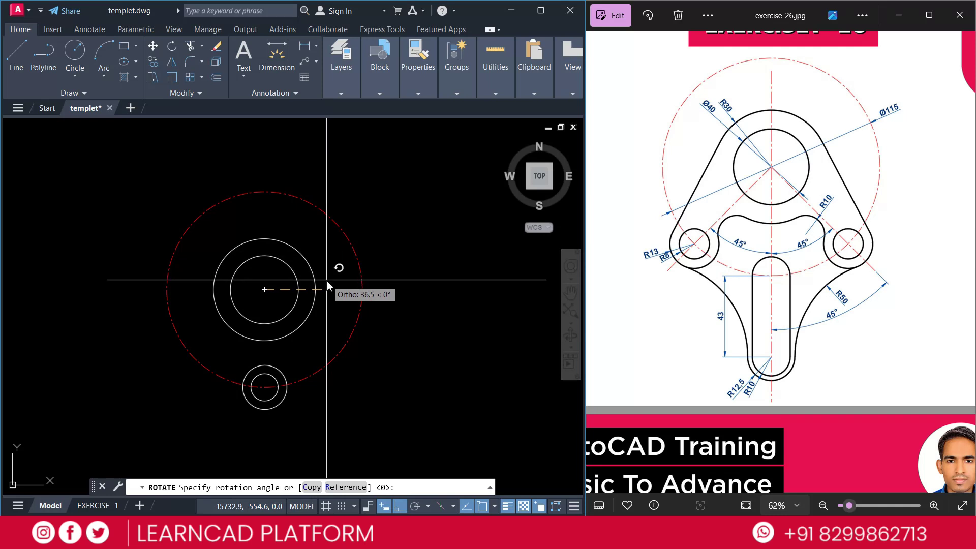
{"action": "type", "text": "45"}
{"action": "key", "text": "Return"}
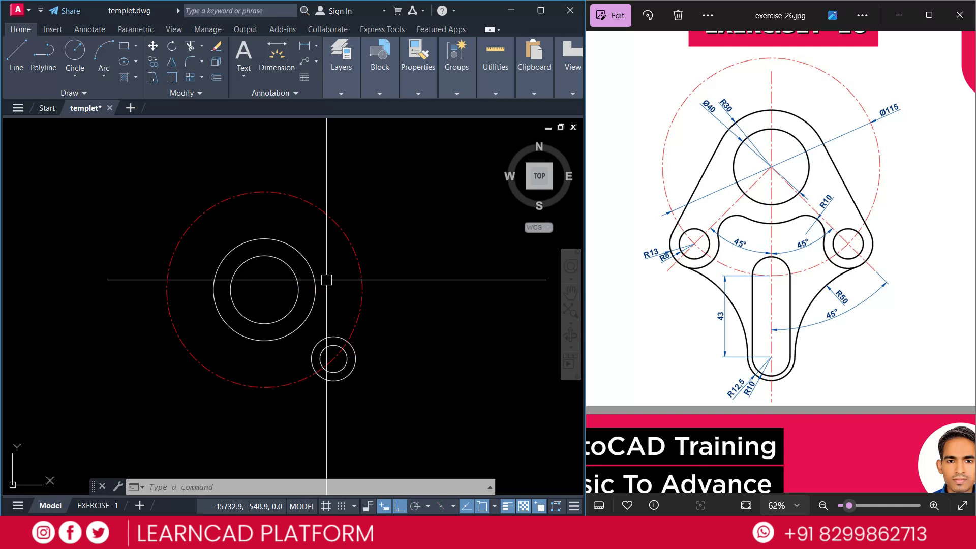
- Mirror the two small concentric lug circles about the vertical axis through the red circle's center, keeping the originals
{"action": "type", "text": "MI"}
{"action": "key", "text": "Return"}
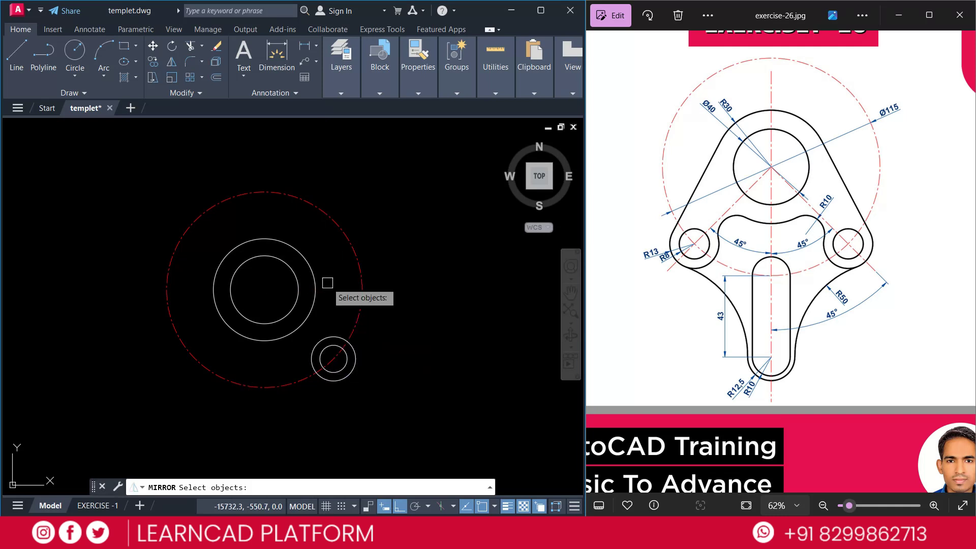
{"action": "type", "text": "P"}
{"action": "key", "text": "Return"}
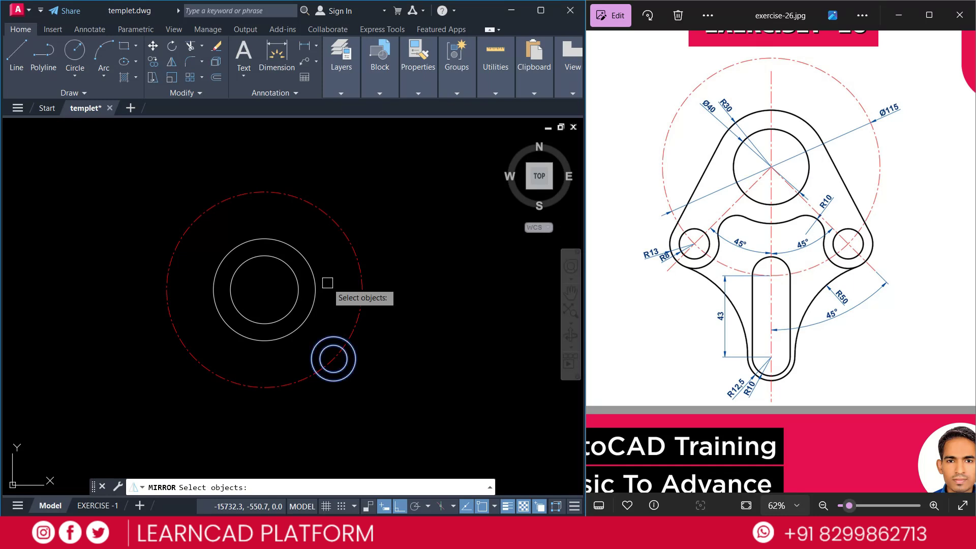
{"action": "key", "text": "Return"}
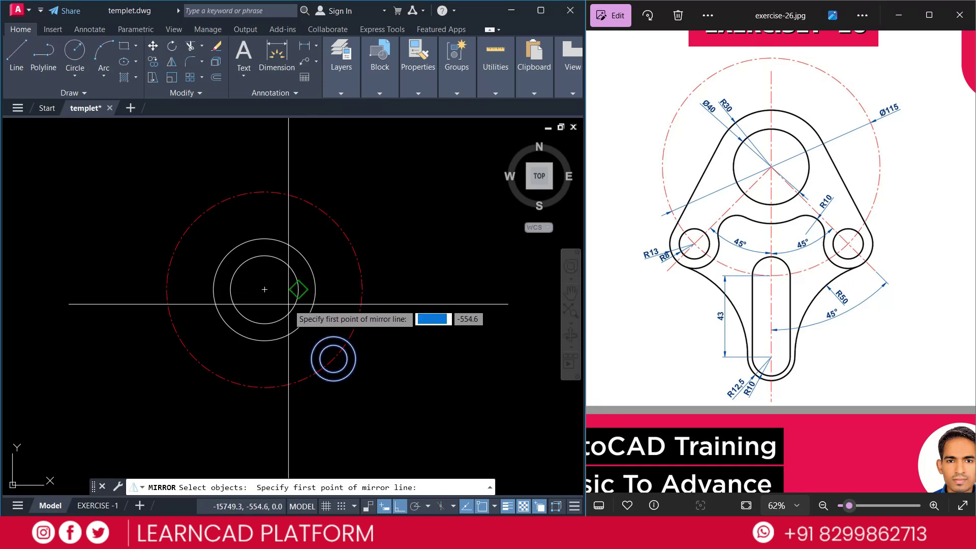
{"action": "left_click", "coordinate": [265, 290]}
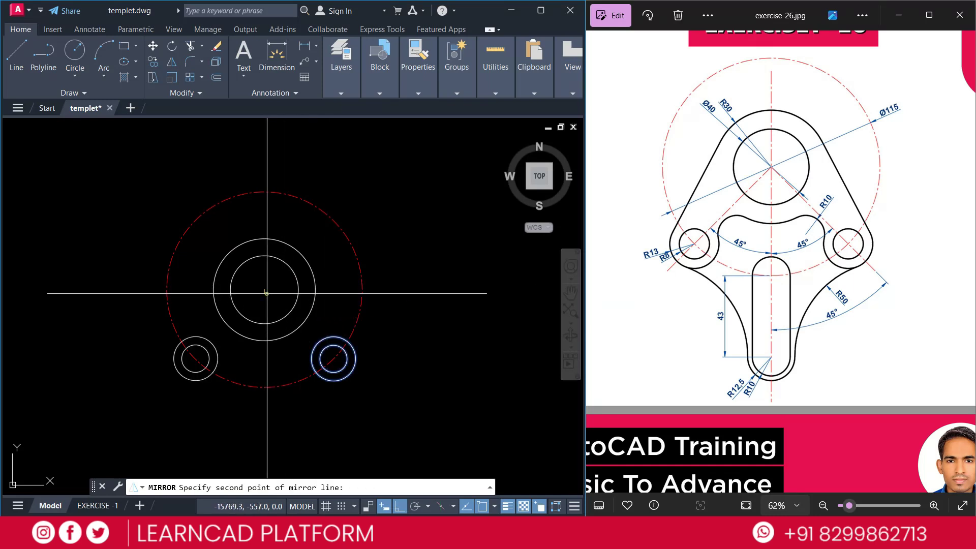
{"action": "left_click", "coordinate": [269, 387]}
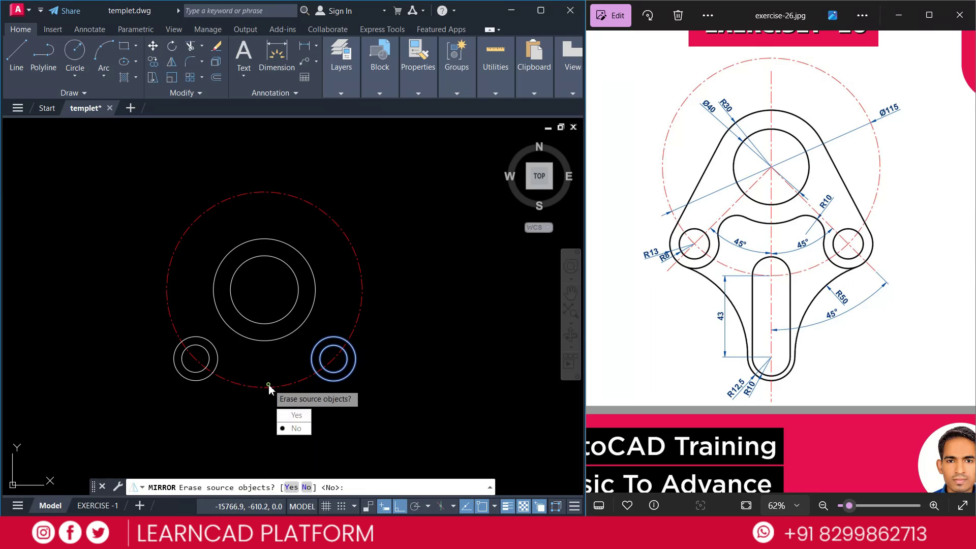
{"action": "left_click", "coordinate": [301, 430]}
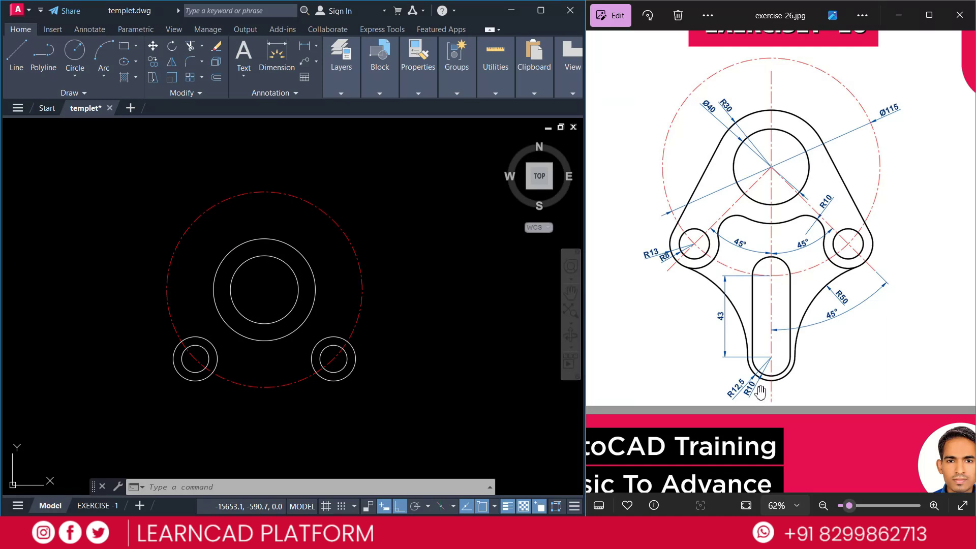
- Draw a circle of radius 10 mm centered on the bottom quadrant of the red circle
{"action": "left_click", "coordinate": [280, 346]}
{"action": "left_click", "coordinate": [264, 360]}
{"action": "type", "text": "c"}
{"action": "key", "text": "Return"}
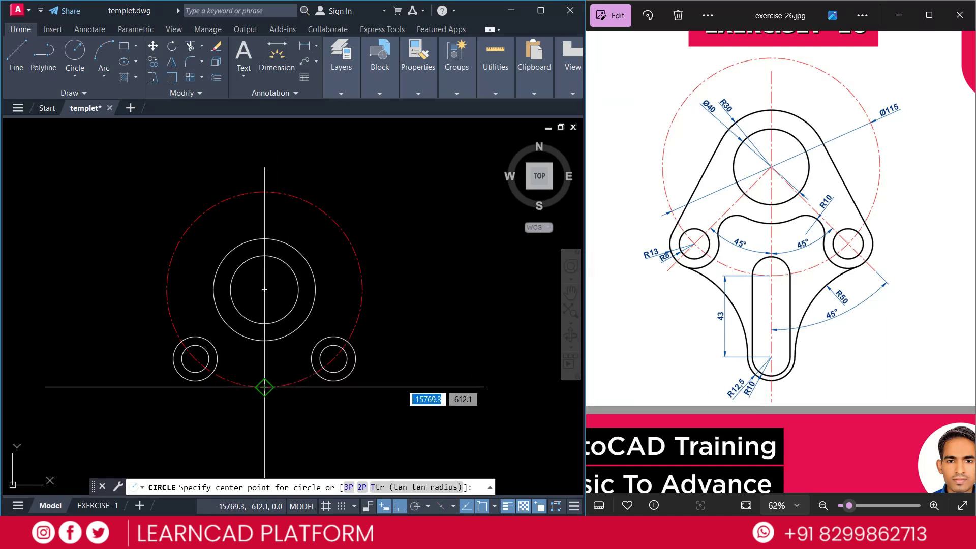
{"action": "left_click", "coordinate": [265, 386]}
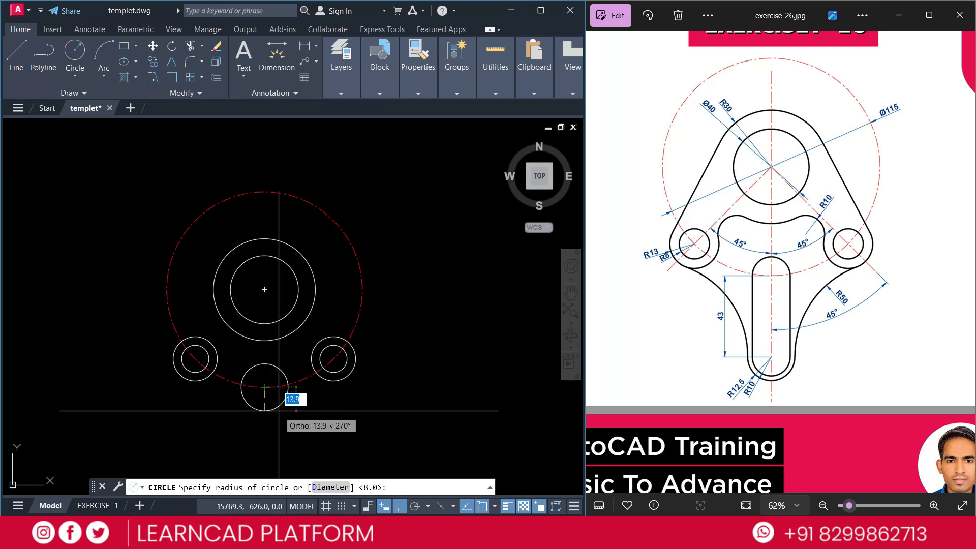
{"action": "type", "text": "10"}
{"action": "key", "text": "Return"}
- Draw a circle of radius 12.5 mm concentric with the 10 mm radius circle on the red circle's bottom quadrant
{"action": "middle_click_drag", "start_coordinate": [305, 399], "coordinate": [304, 338]}
{"action": "type", "text": "z"}
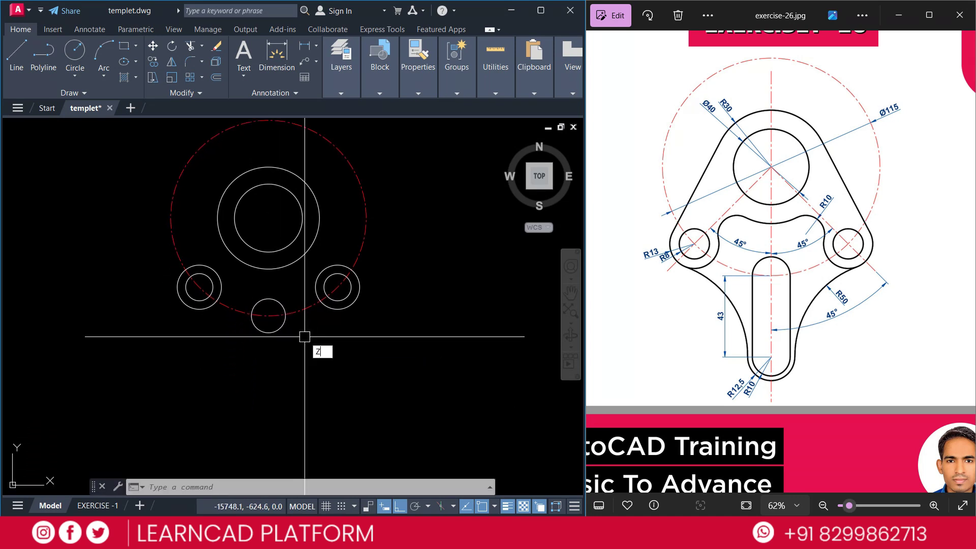
{"action": "key", "text": "Return"}
{"action": "left_click", "coordinate": [161, 237]}
{"action": "left_click", "coordinate": [421, 455]}
{"action": "type", "text": "c"}
{"action": "key", "text": "Return"}
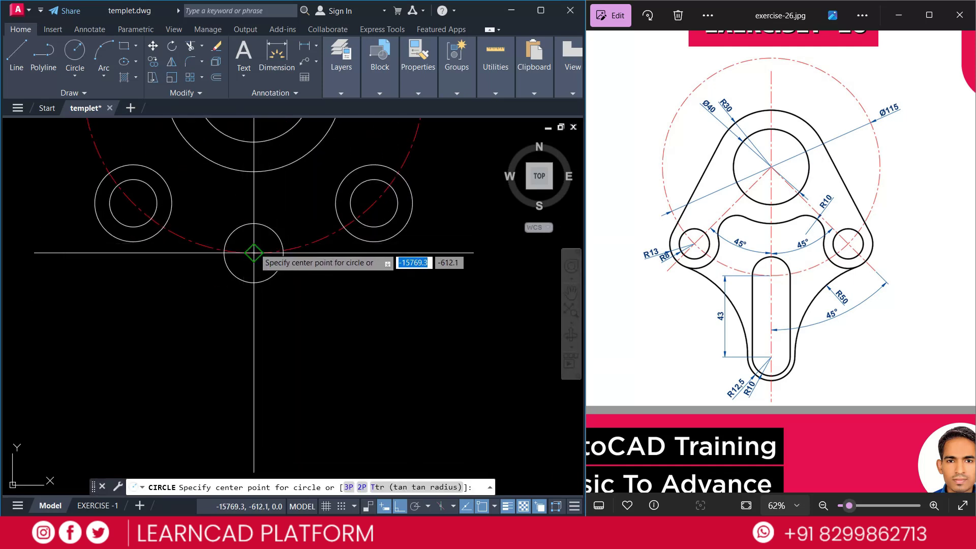
{"action": "left_click", "coordinate": [254, 250]}
{"action": "type", "text": "1"}
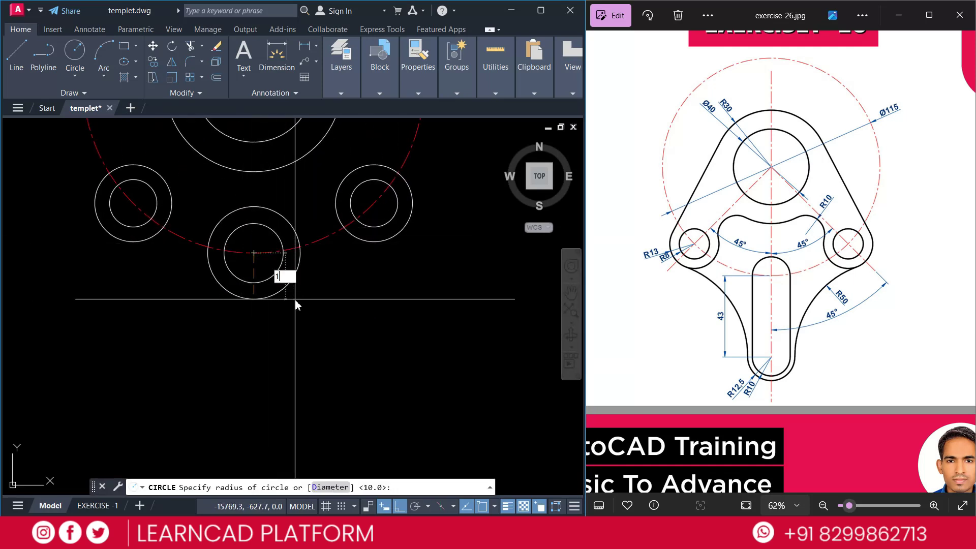
{"action": "type", "text": "2.5"}
{"action": "key", "text": "Return"}
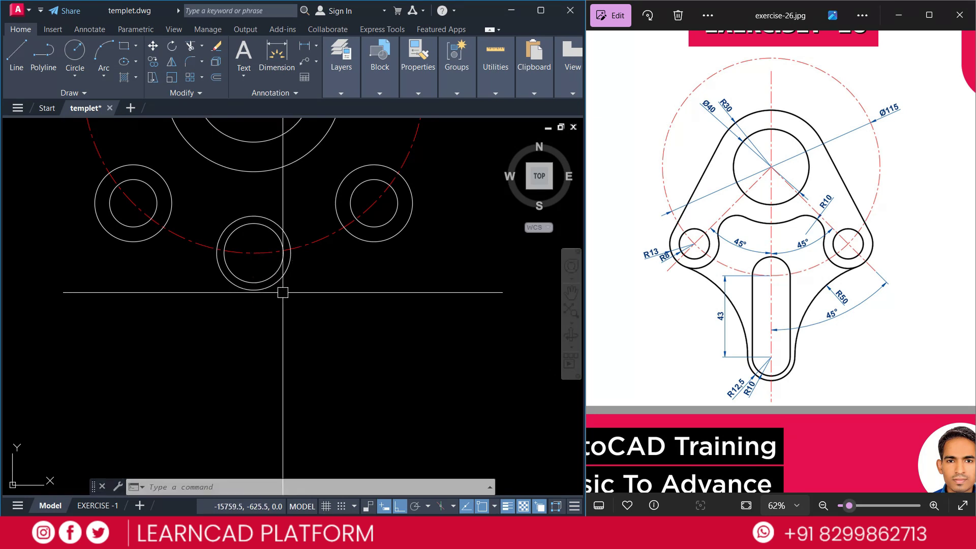
- Copy the 10 mm and 12.5 mm radius circles 43 mm straight down
{"action": "left_click", "coordinate": [285, 292]}
{"action": "left_click", "coordinate": [269, 276]}
{"action": "type", "text": "co"}
{"action": "key", "text": "Return"}
{"action": "left_click", "coordinate": [338, 272]}
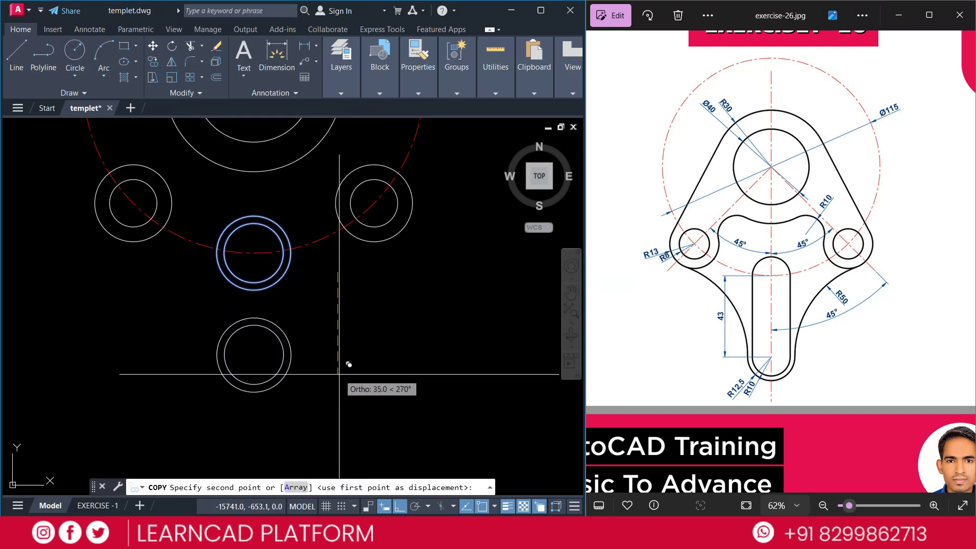
{"action": "type", "text": "43"}
{"action": "key", "text": "Return"}
{"action": "key", "text": "Return"}
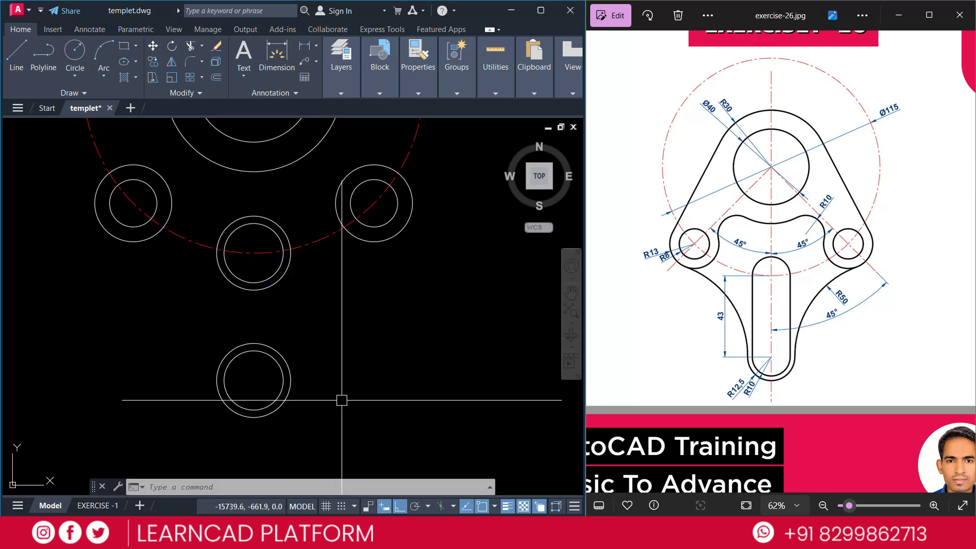
- Join the side quadrants of the two 10 mm radius circles with two vertical lines and delete the upper 12.5 mm radius circle
{"action": "type", "text": "l"}
{"action": "key", "text": "Return"}
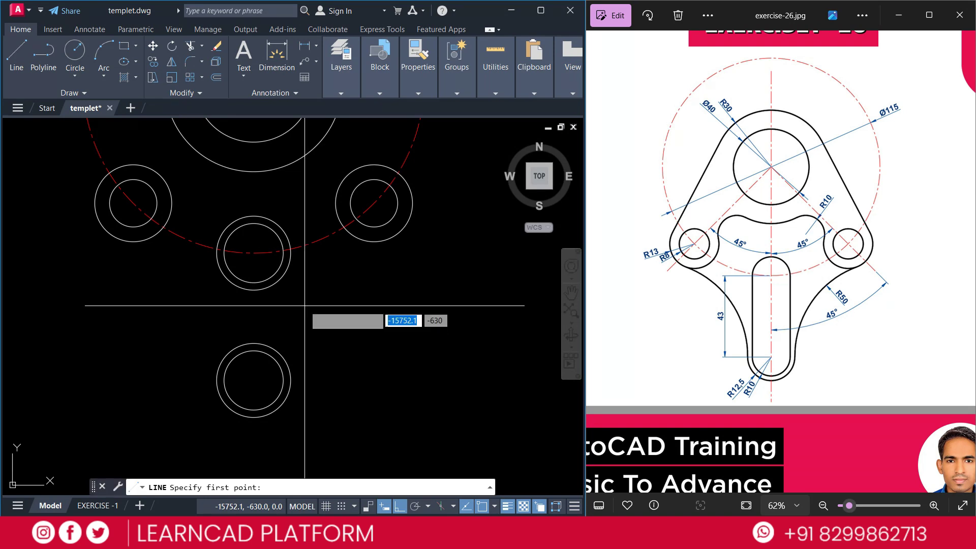
{"action": "left_click", "coordinate": [283, 253]}
{"action": "left_click", "coordinate": [283, 380]}
{"action": "key", "text": "Return"}
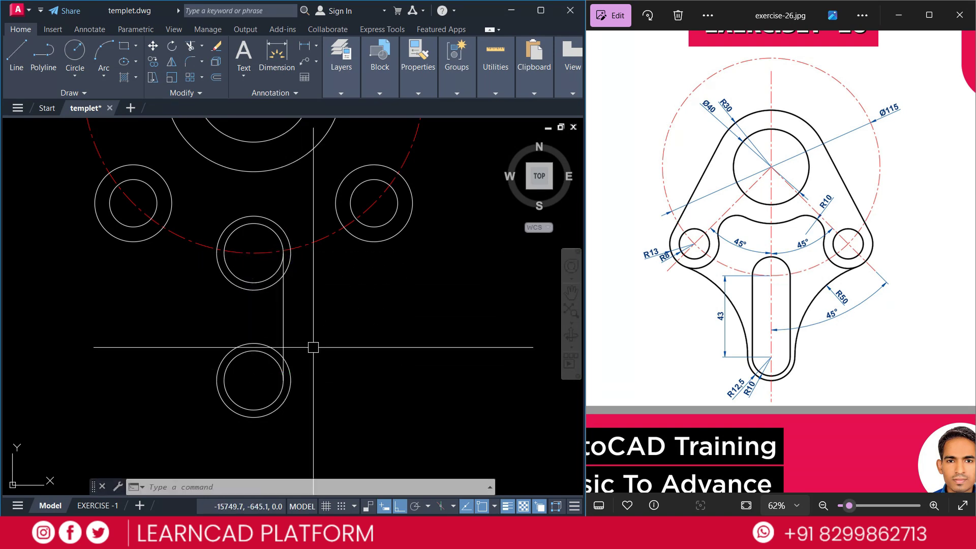
{"action": "key", "text": "Return"}
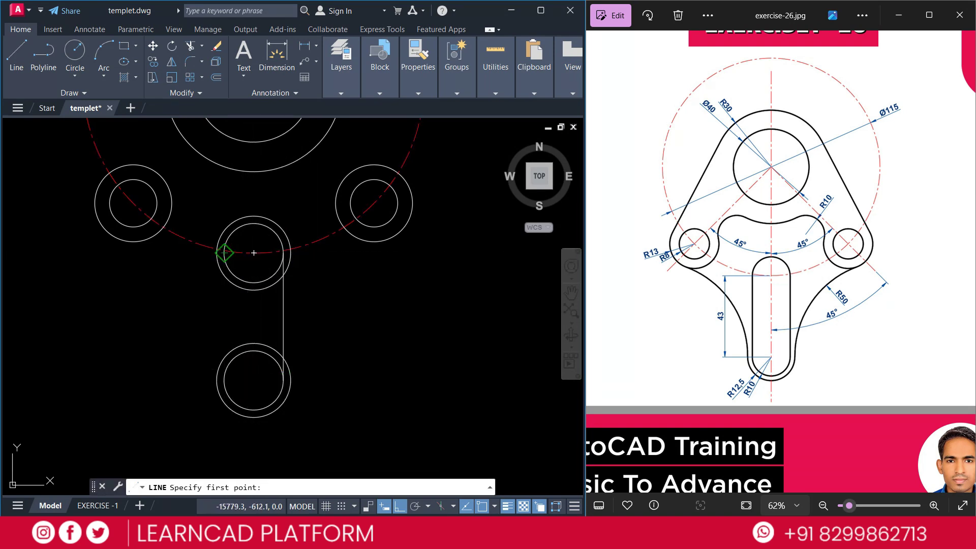
{"action": "left_click", "coordinate": [224, 252]}
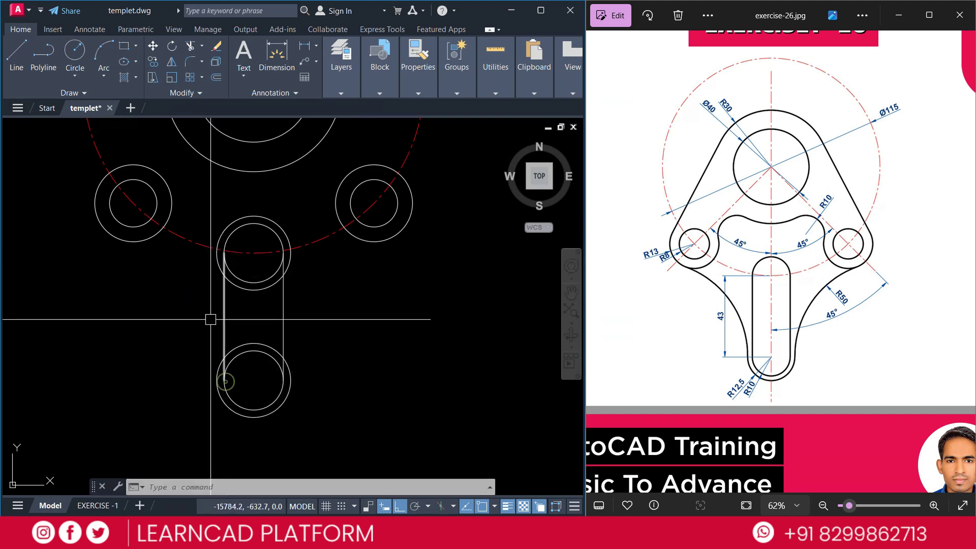
{"action": "left_click", "coordinate": [216, 269]}
{"action": "left_click", "coordinate": [210, 256]}
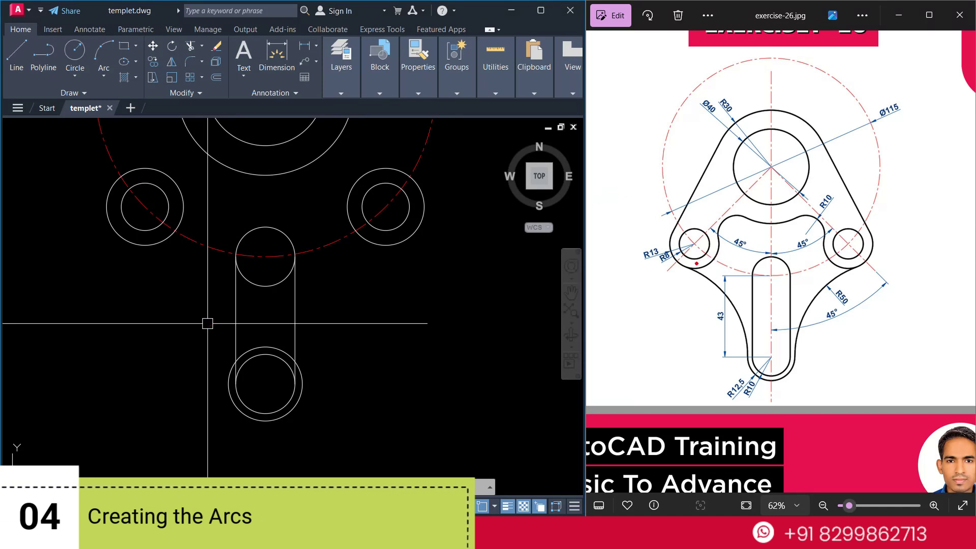
- Fillet the 30 mm radius circle and the right lug's outer circle with a 10 mm radius
{"action": "left_click_drag", "start_coordinate": [720, 248], "coordinate": [728, 215]}
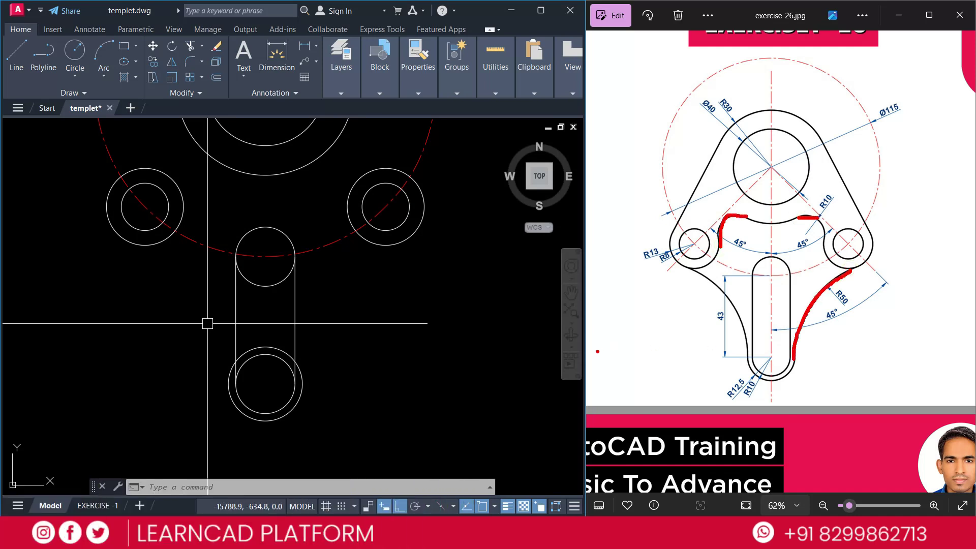
{"action": "middle_click_drag", "start_coordinate": [333, 240], "coordinate": [366, 249]}
{"action": "type", "text": "f"}
{"action": "key", "text": "Return"}
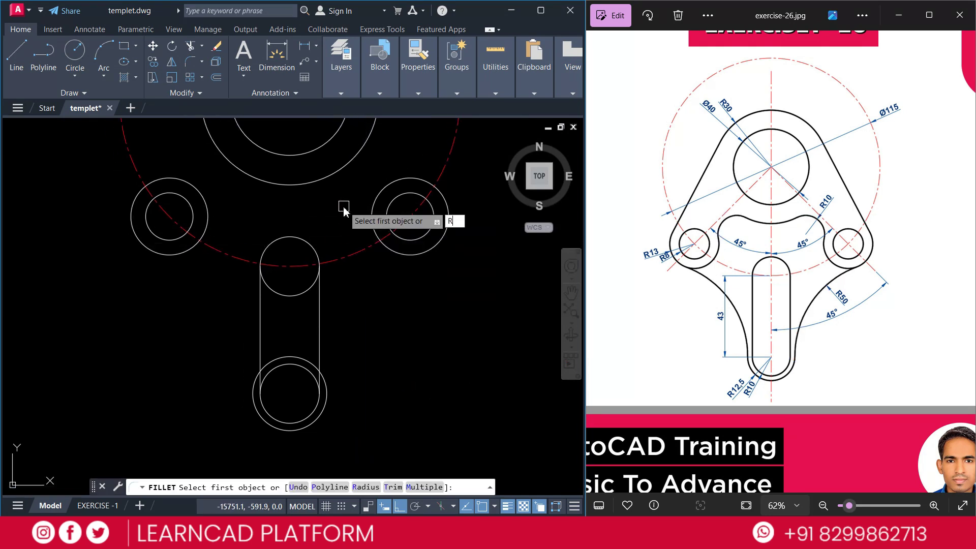
{"action": "type", "text": "R"}
{"action": "key", "text": "Return"}
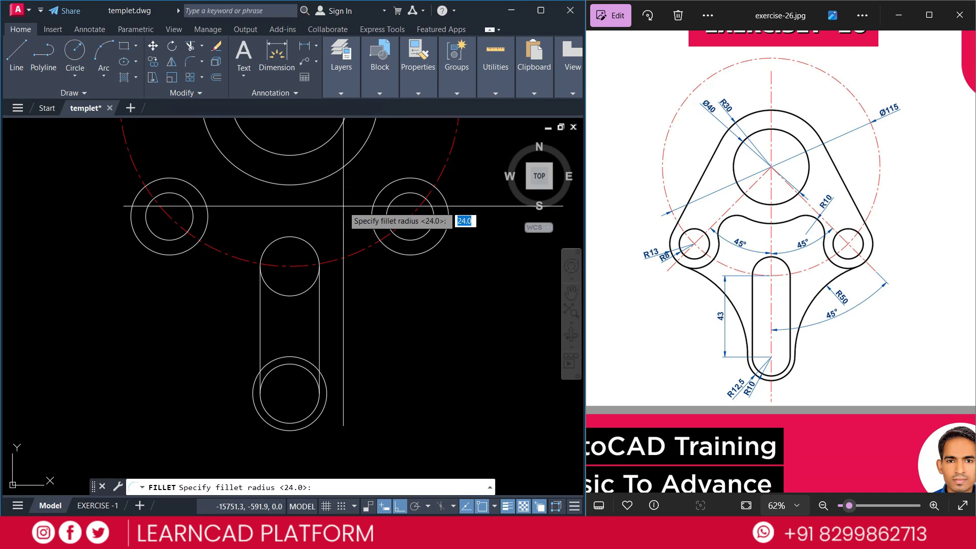
{"action": "key", "text": "Return"}
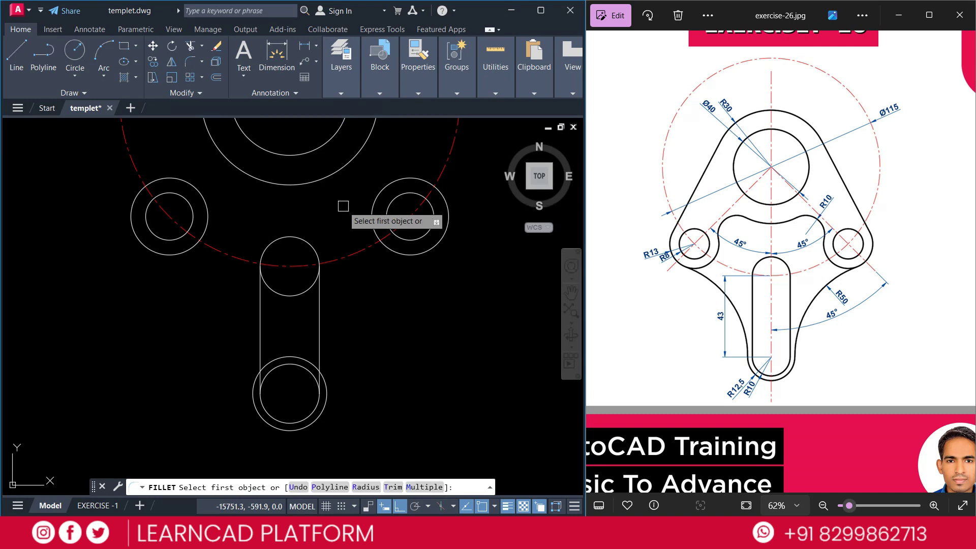
{"action": "left_click", "coordinate": [322, 180]}
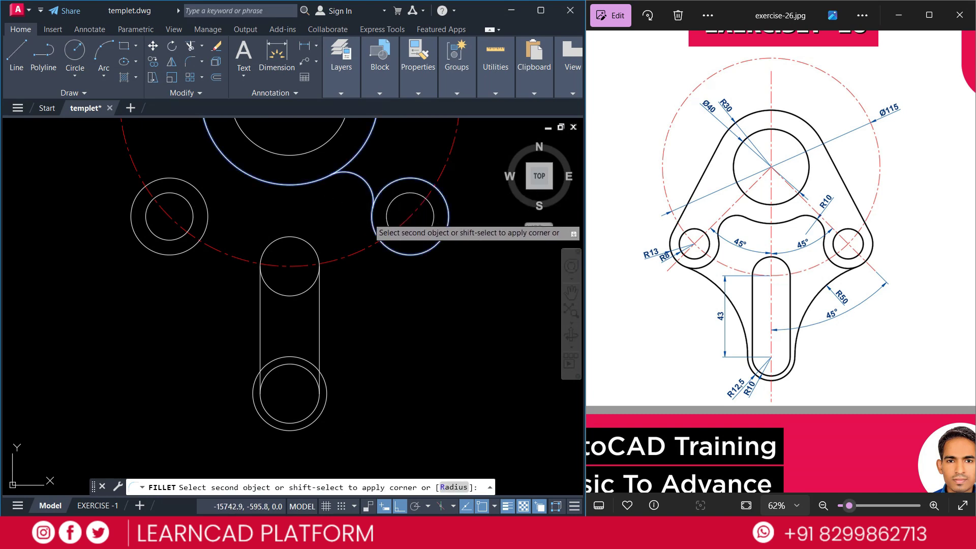
{"action": "left_click", "coordinate": [369, 217]}
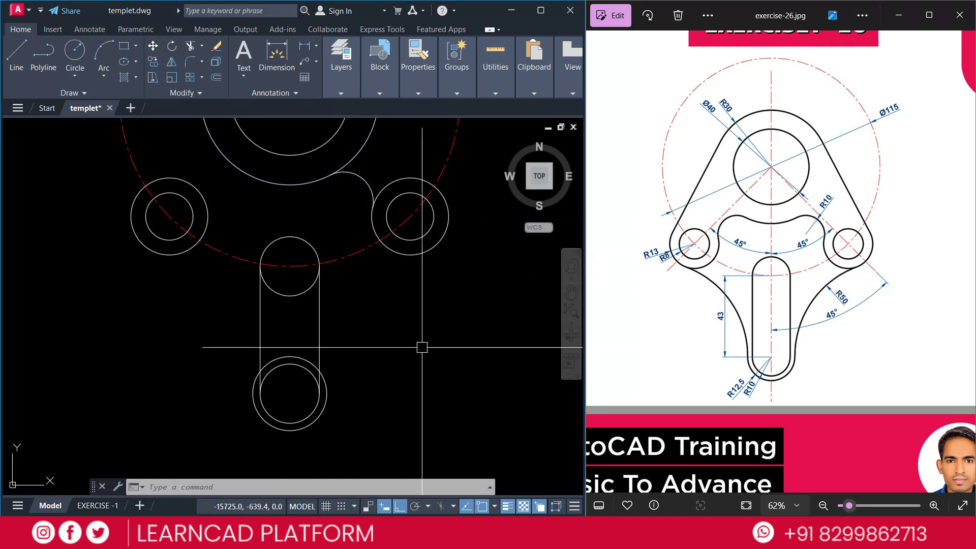
- Draw a circle of radius 50 mm tangent to the lower 12.5 mm radius circle and the right lug's outer circle
{"action": "type", "text": "c"}
{"action": "key", "text": "Return"}
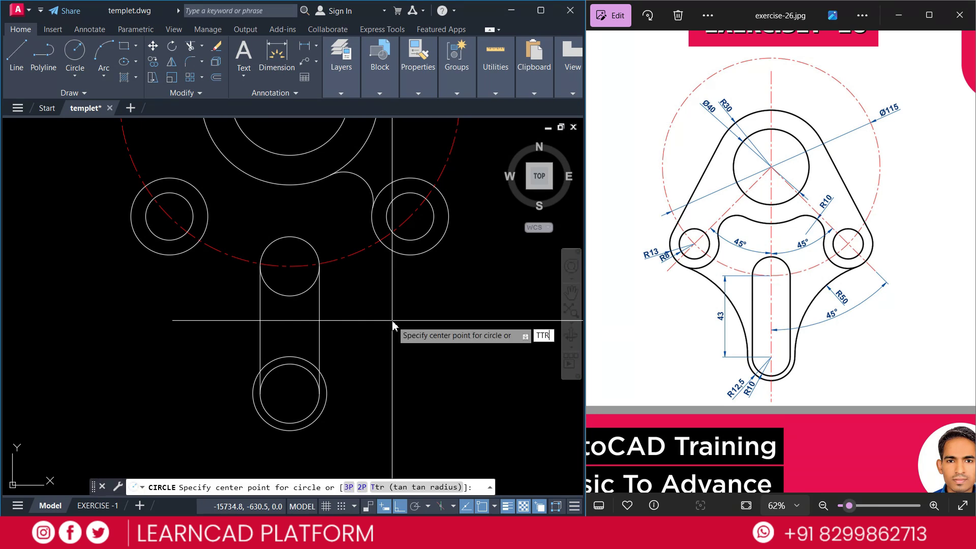
{"action": "key", "text": "Return"}
{"action": "left_click", "coordinate": [321, 413]}
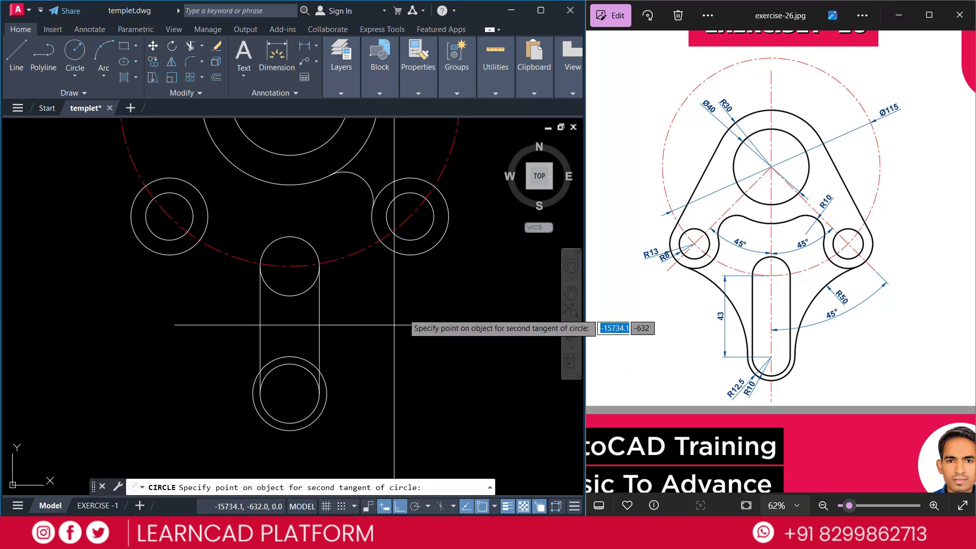
{"action": "left_click", "coordinate": [429, 254]}
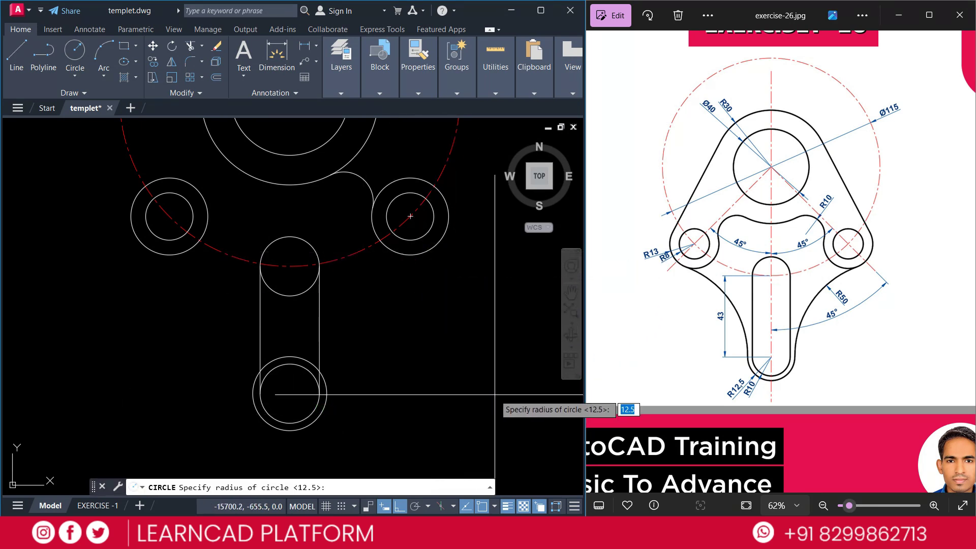
{"action": "type", "text": "50"}
{"action": "key", "text": "Return"}
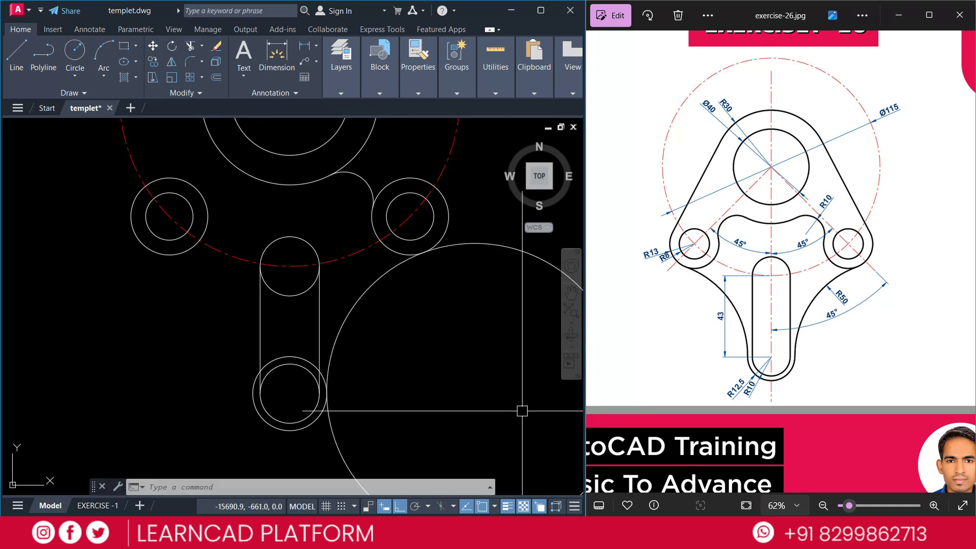
- Trim the 50 mm radius circle down to the arc between the right lug and the lower 12.5 mm radius circle
{"action": "type", "text": "tr"}
{"action": "key", "text": "Return"}
{"action": "left_click", "coordinate": [501, 245]}
{"action": "key", "text": "Return"}
- Mirror the 10 mm fillet arc and the 50 mm radius arc about the slot's vertical centerline, keeping the originals
{"action": "left_click", "coordinate": [366, 291]}
{"action": "left_click", "coordinate": [364, 184]}
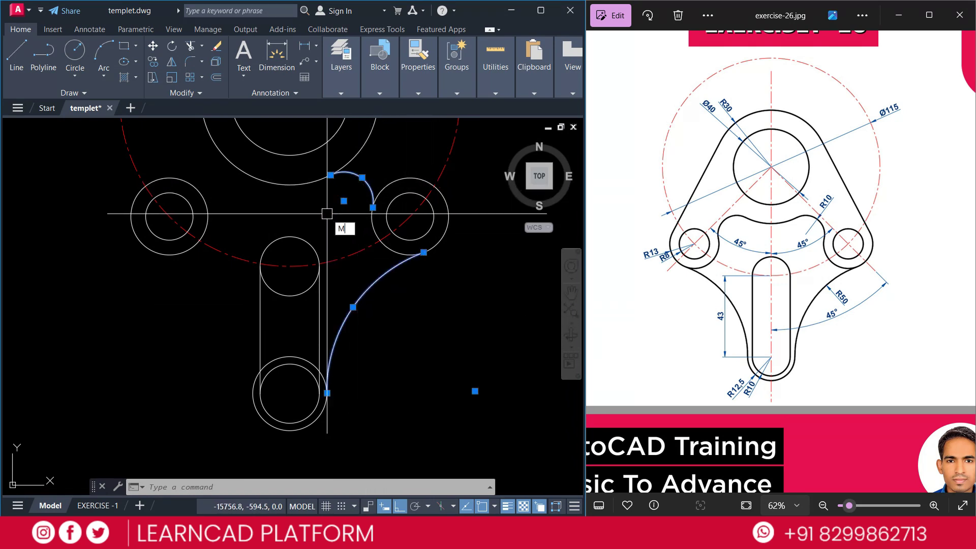
{"action": "key", "text": "Return"}
{"action": "left_click", "coordinate": [290, 184]}
{"action": "left_click", "coordinate": [290, 264]}
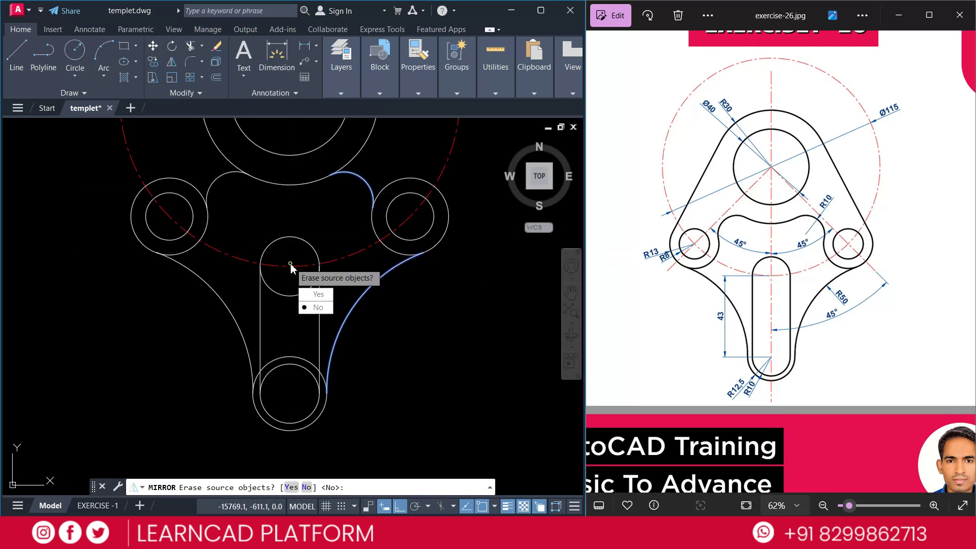
{"action": "left_click", "coordinate": [324, 307]}
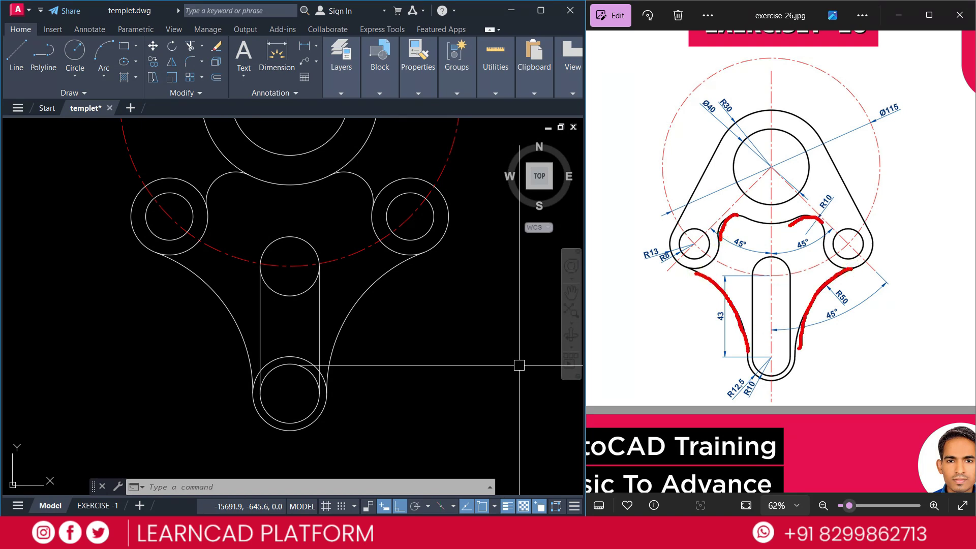
{"action": "key", "text": "Escape"}
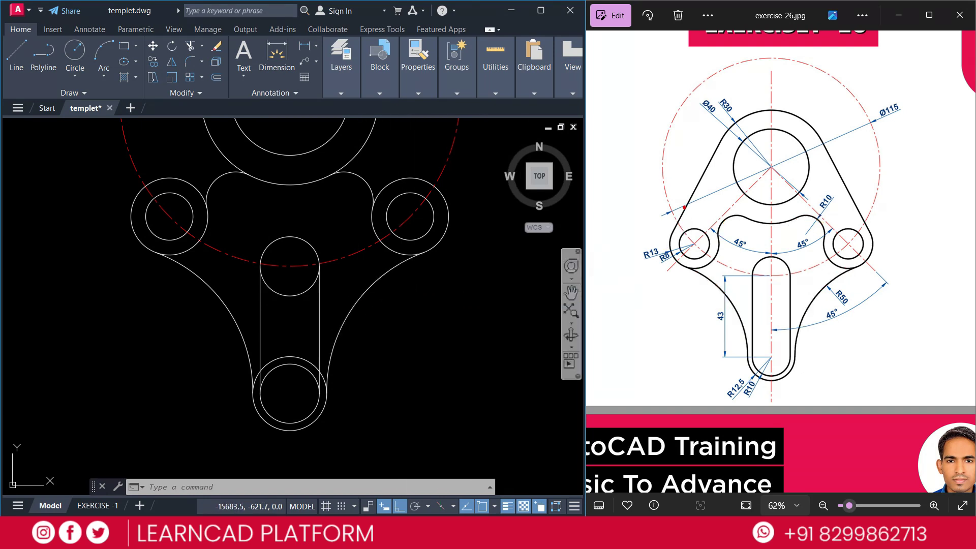
- Draw a line tangent to the left lug's outer circle and the left side of the 30 mm radius circle
{"action": "middle_click_drag", "start_coordinate": [326, 229], "coordinate": [328, 350]}
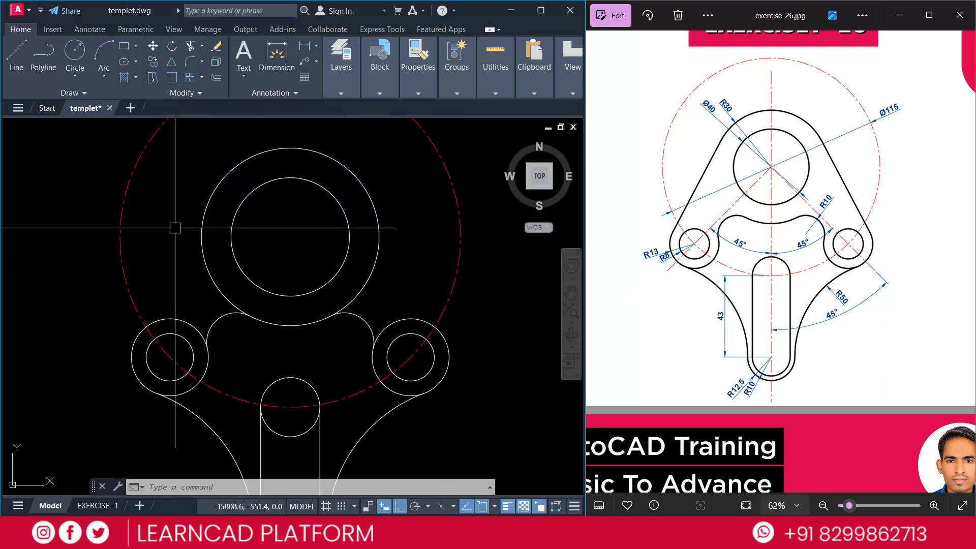
{"action": "key", "text": "Return"}
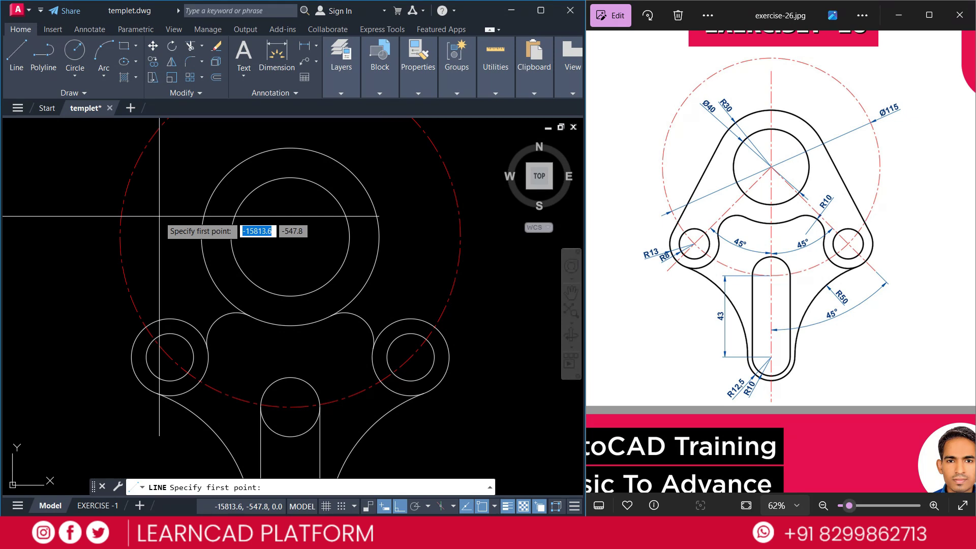
{"action": "right_click", "coordinate": [159, 216], "text": "shift"}
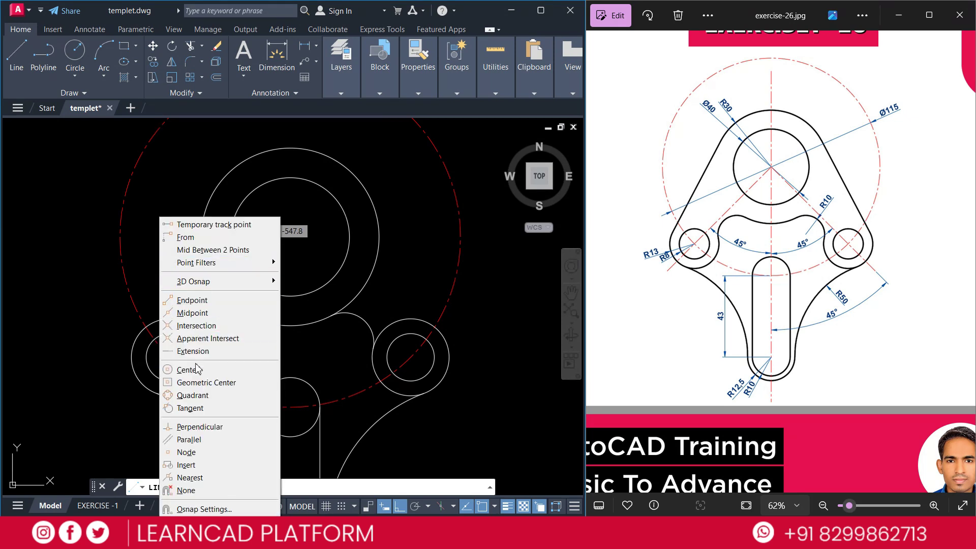
{"action": "left_click", "coordinate": [190, 407]}
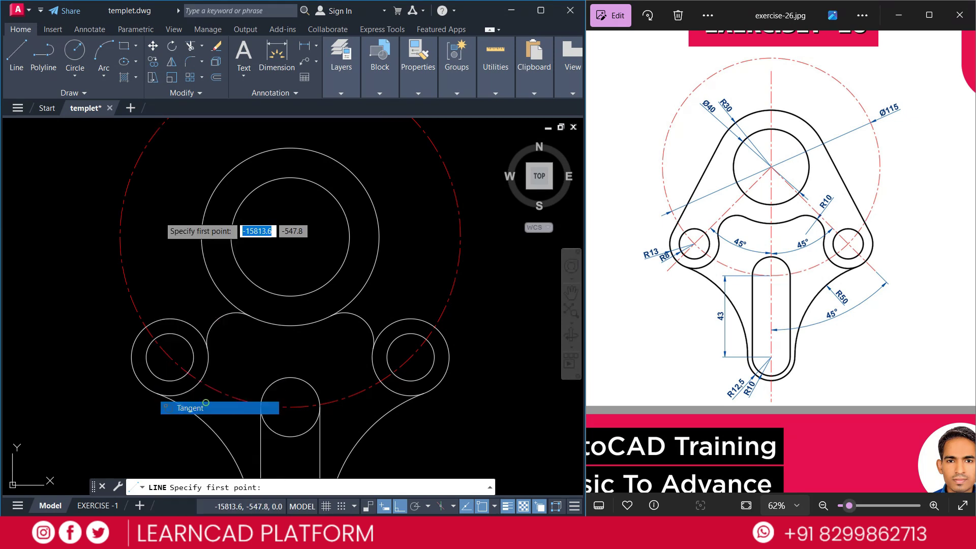
{"action": "left_click", "coordinate": [134, 351]}
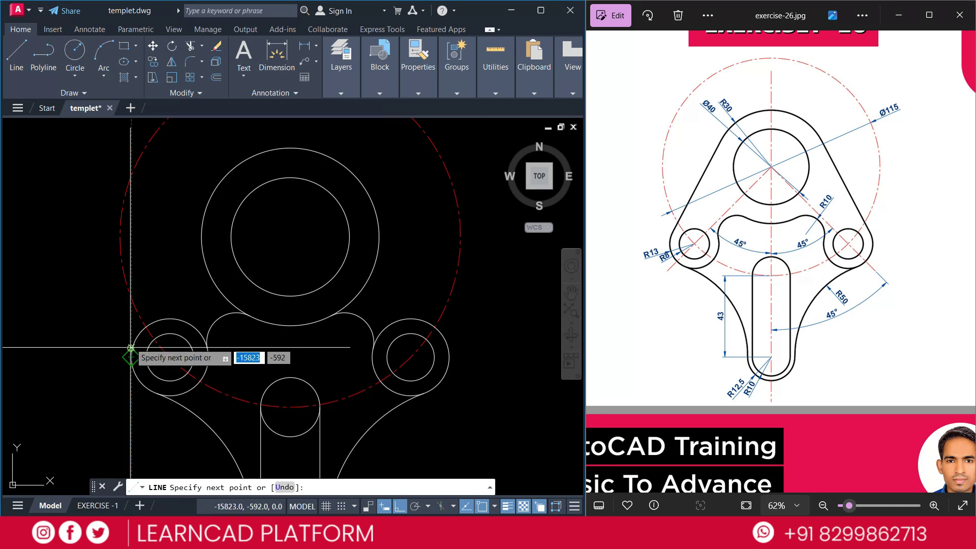
{"action": "right_click", "coordinate": [168, 185], "text": "shift"}
{"action": "left_click", "coordinate": [199, 376]}
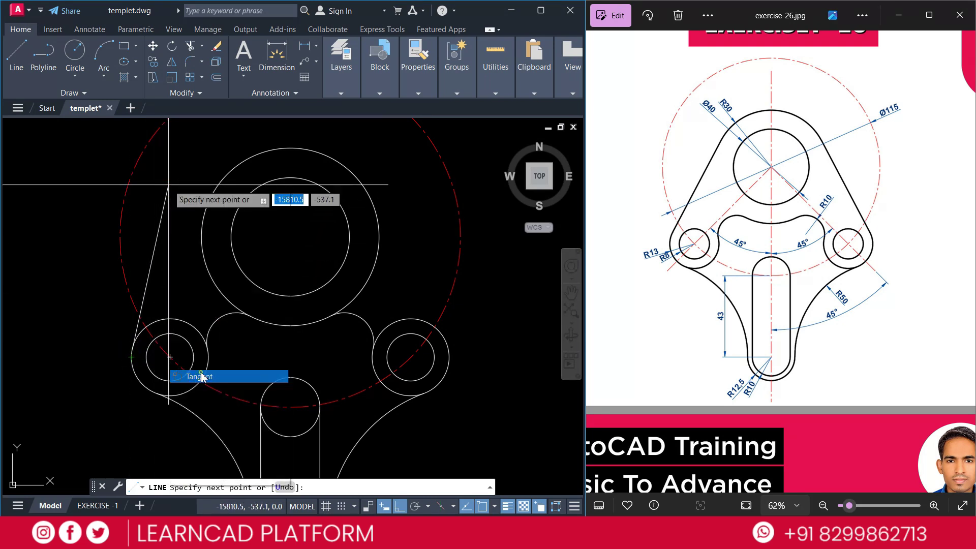
{"action": "left_click", "coordinate": [203, 202]}
{"action": "key", "text": "Return"}
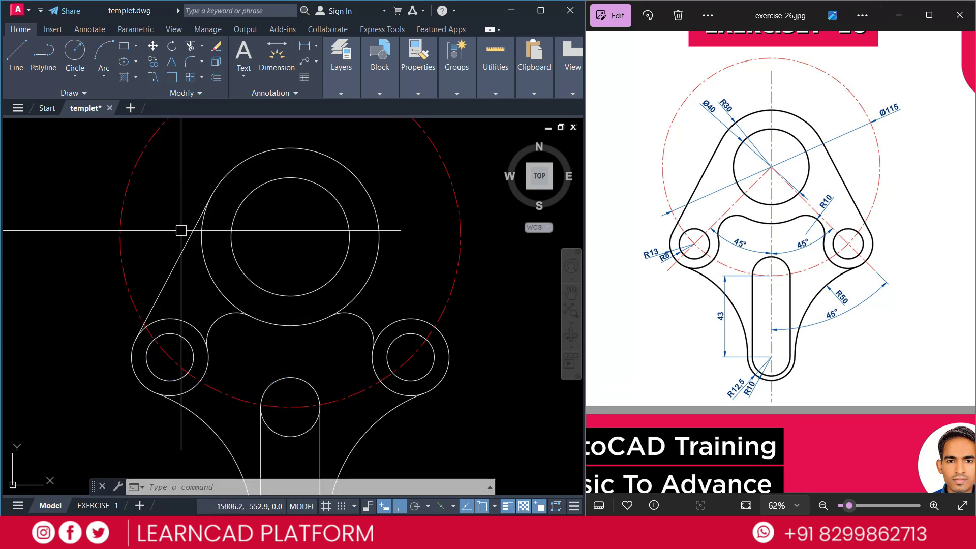
- Mirror the left tangent line about the vertical axis through the large hole's center, keeping the original
{"action": "left_click", "coordinate": [179, 256]}
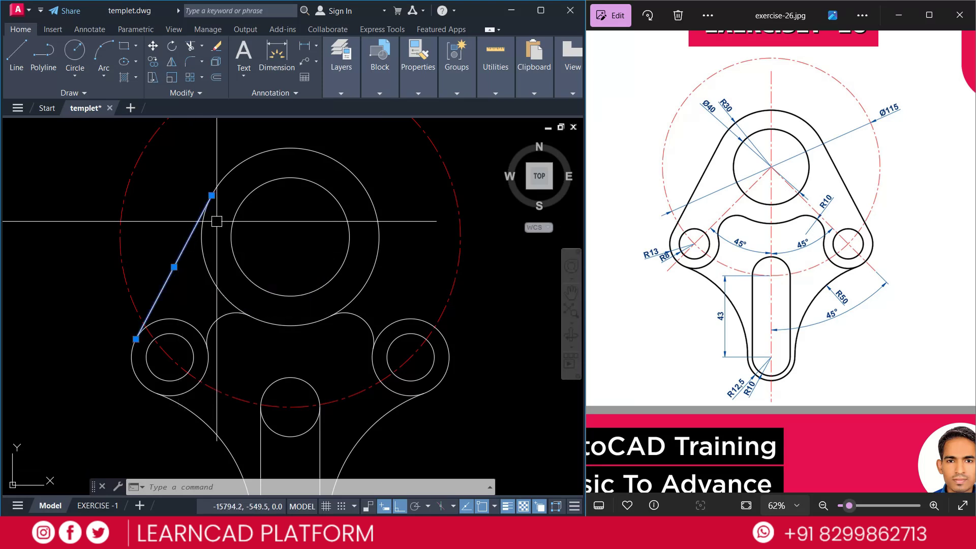
{"action": "type", "text": "mi"}
{"action": "key", "text": "Return"}
{"action": "left_click", "coordinate": [291, 295]}
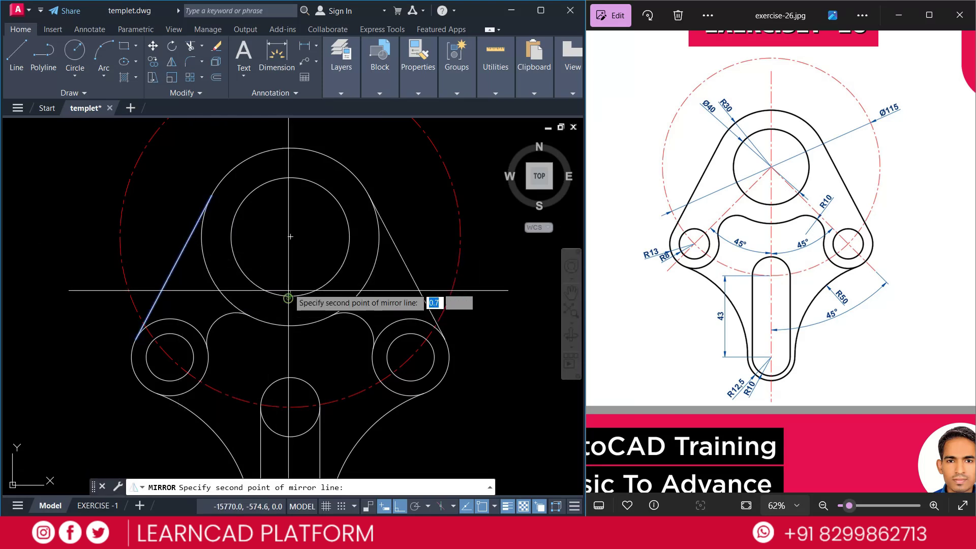
{"action": "left_click", "coordinate": [290, 237]}
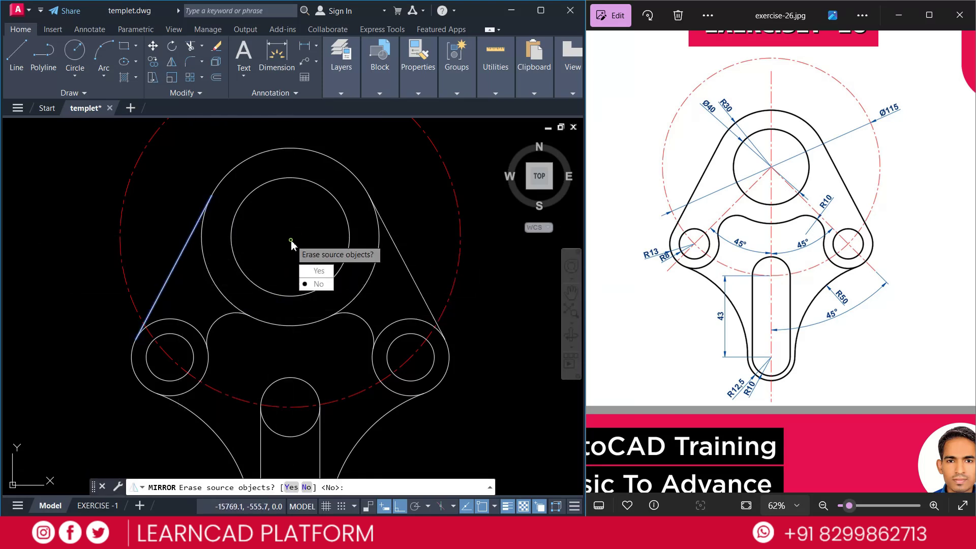
{"action": "left_click", "coordinate": [314, 285]}
- Trim both side portions of the 30 mm radius circle between the tangent lines and the 10 mm fillet arcs
{"action": "scroll", "coordinate": [289, 238], "scroll_direction": "down", "scroll_amount": 4}
{"action": "type", "text": "z"}
{"action": "key", "text": "Return"}
{"action": "left_click", "coordinate": [192, 159]}
{"action": "left_click", "coordinate": [383, 355]}
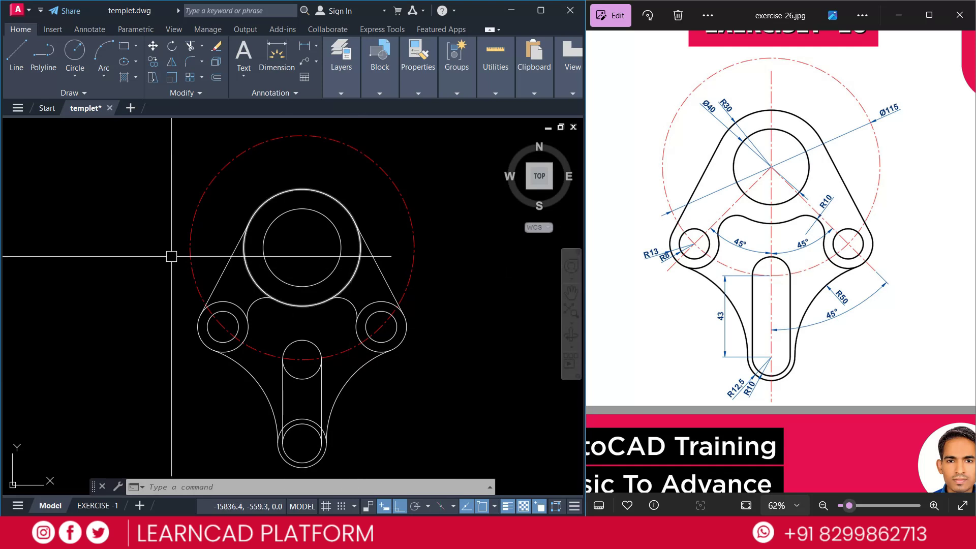
{"action": "type", "text": "tr"}
{"action": "key", "text": "Return"}
{"action": "left_click", "coordinate": [249, 273]}
{"action": "left_click", "coordinate": [355, 268]}
{"action": "key", "text": "Return"}
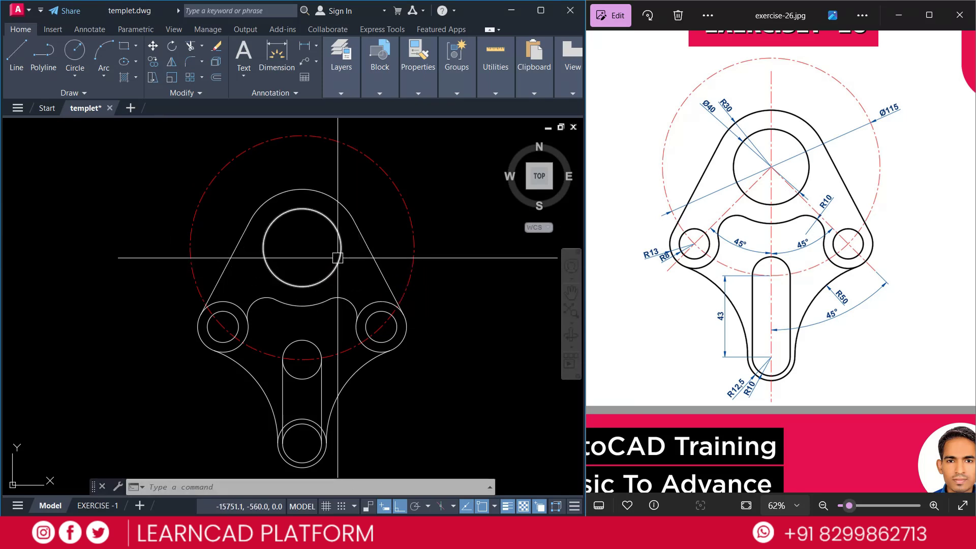
- Trim the inner arcs from the slot's end circles, the lugs' outer circles and the lower 12.5 mm radius circle
{"action": "type", "text": "TR"}
{"action": "key", "text": "Return"}
{"action": "scroll", "coordinate": [405, 279], "scroll_direction": "up", "scroll_amount": 5}
{"action": "scroll", "coordinate": [371, 279], "scroll_direction": "down", "scroll_amount": 3}
{"action": "scroll", "coordinate": [211, 280], "scroll_direction": "up", "scroll_amount": 5}
{"action": "scroll", "coordinate": [211, 280], "scroll_direction": "down", "scroll_amount": 5}
{"action": "scroll", "coordinate": [305, 257], "scroll_direction": "up", "scroll_amount": 3}
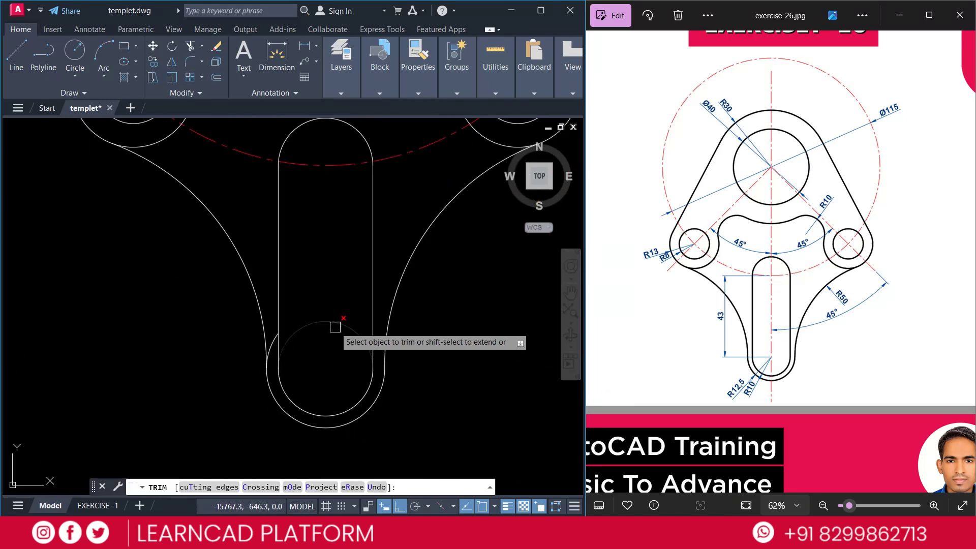
{"action": "scroll", "coordinate": [335, 326], "scroll_direction": "down", "scroll_amount": 2}
{"action": "scroll", "coordinate": [356, 295], "scroll_direction": "down", "scroll_amount": 2}
{"action": "key", "text": "Escape"}
{"action": "scroll", "coordinate": [292, 178], "scroll_direction": "up", "scroll_amount": 2}
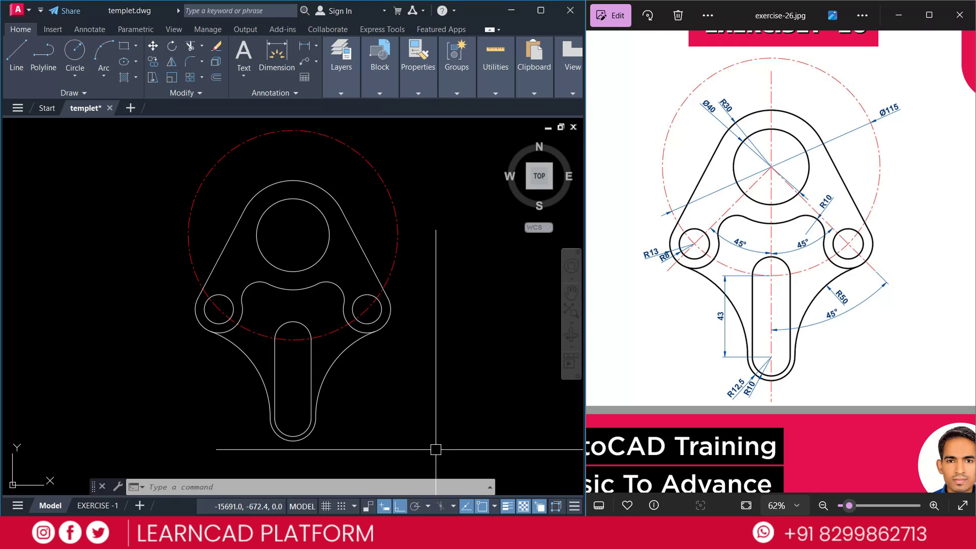
- Set the lineweight of the whole bracket outline, excluding the red construction circle, to 0.35 mm
{"action": "left_click", "coordinate": [108, 166]}
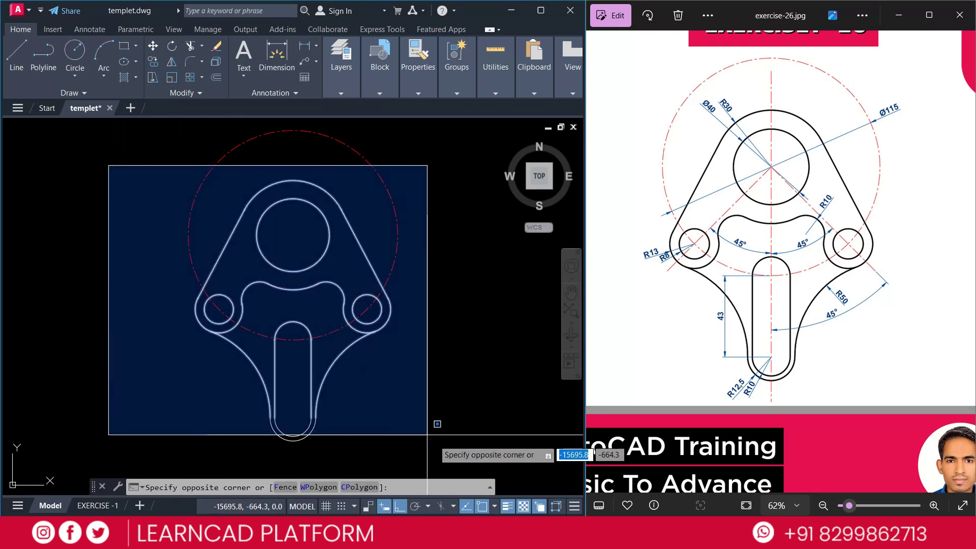
{"action": "left_click", "coordinate": [451, 452]}
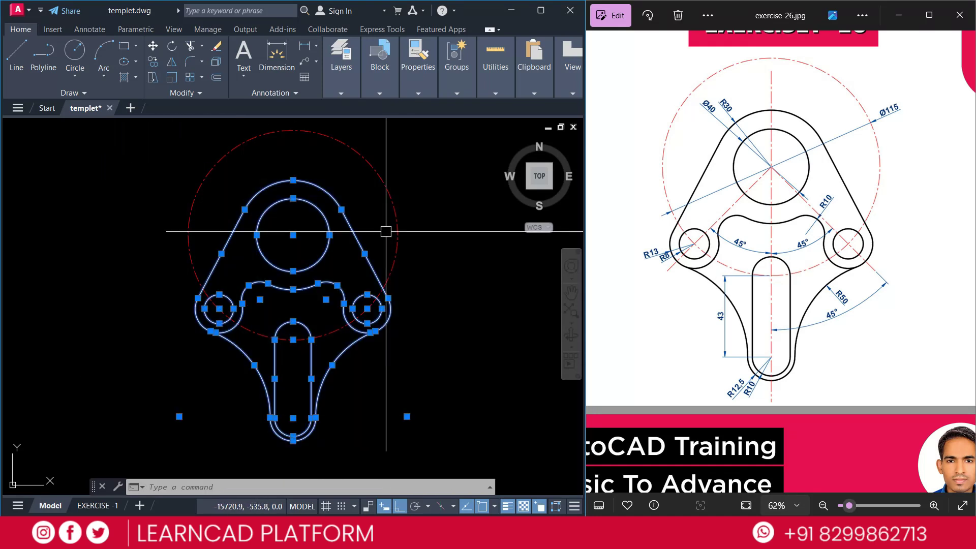
{"action": "mouse_move", "coordinate": [379, 64]}
{"action": "mouse_move", "coordinate": [419, 76]}
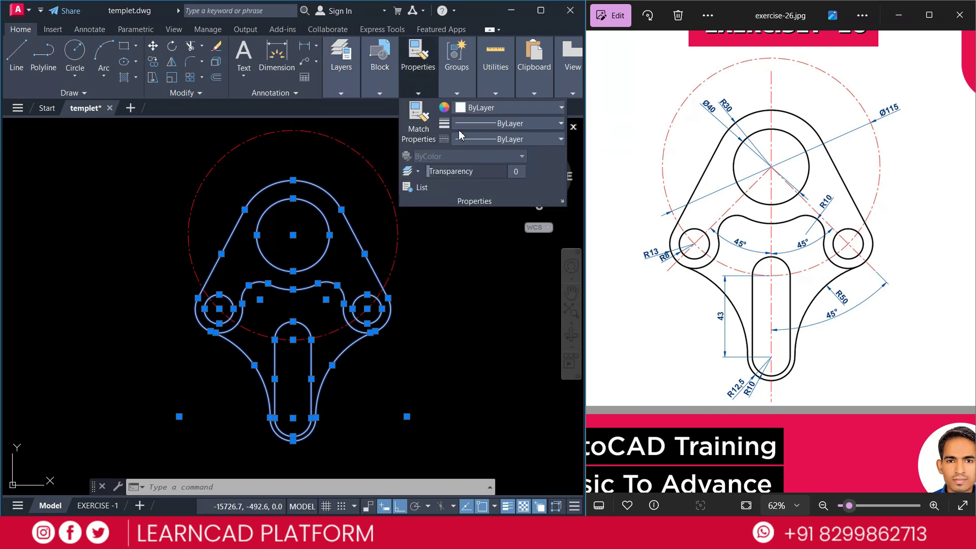
{"action": "left_click", "coordinate": [480, 131]}
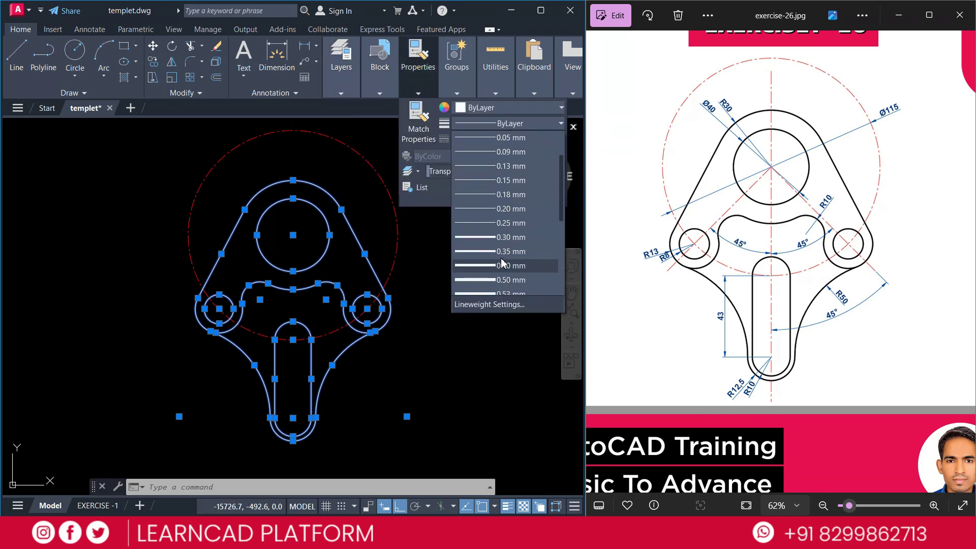
{"action": "left_click", "coordinate": [502, 252]}
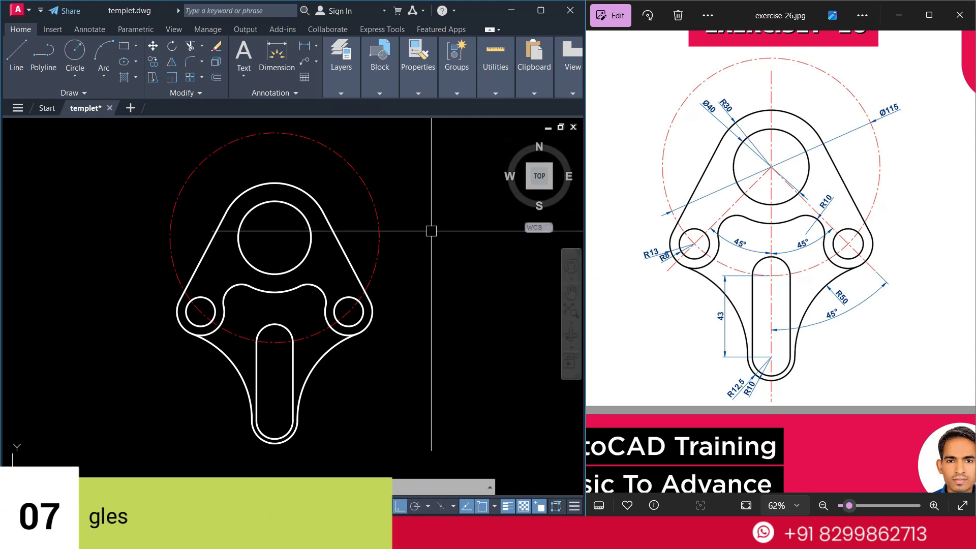
- Add a diameter dimension to the bracket's upper outer arc, placed outside its upper left
{"action": "mouse_move", "coordinate": [341, 59]}
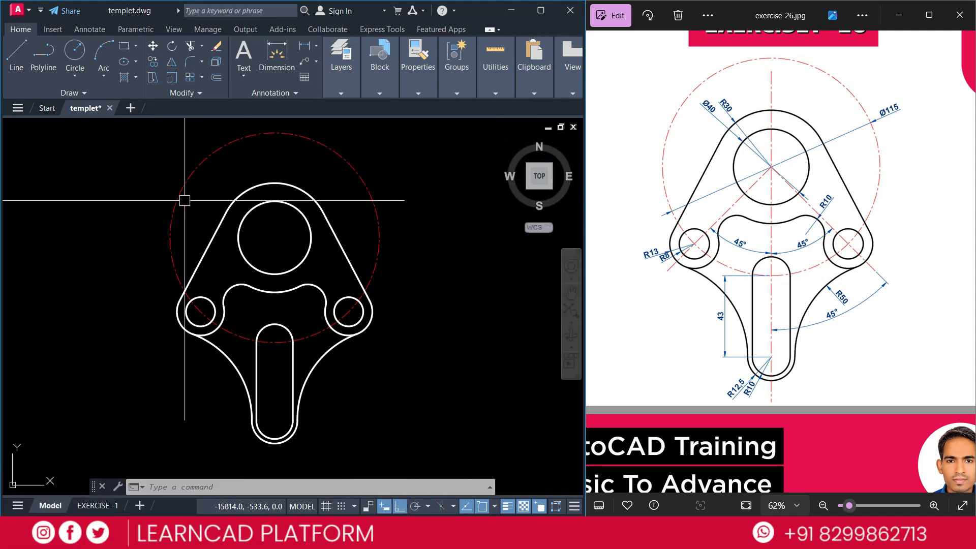
{"action": "type", "text": "DIM"}
{"action": "type", "text": "DI"}
{"action": "key", "text": "Return"}
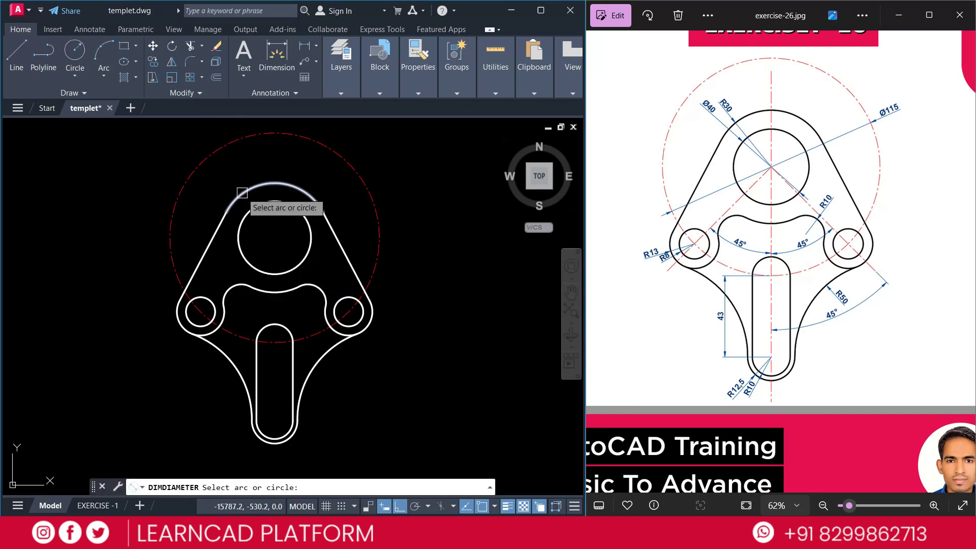
{"action": "left_click", "coordinate": [240, 193]}
{"action": "left_click", "coordinate": [222, 184]}
{"action": "key", "text": "Return"}
{"action": "left_click", "coordinate": [262, 203]}
{"action": "key", "text": "Escape"}
- Add a radius dimension to the bracket's upper outer arc, placed just above it
{"action": "type", "text": "DRA"}
{"action": "key", "text": "Return"}
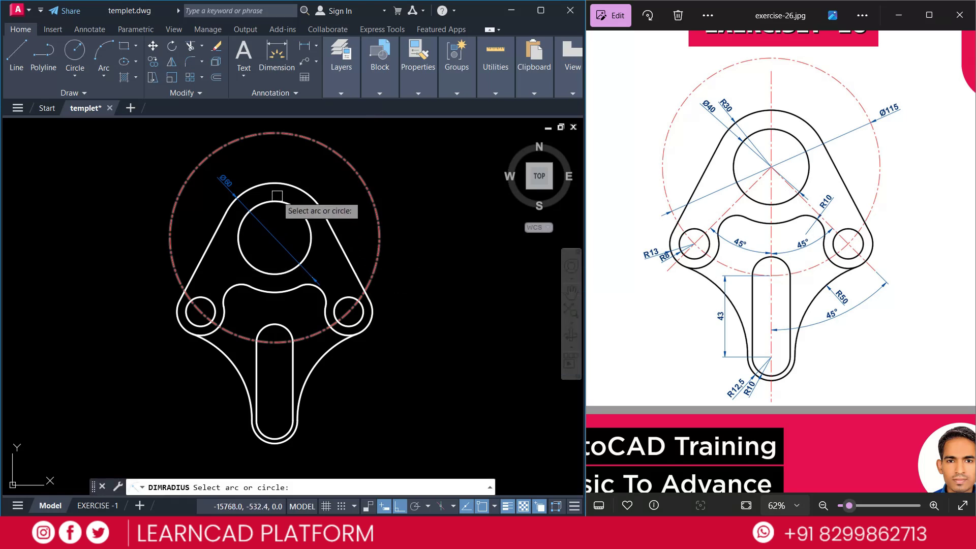
{"action": "left_click", "coordinate": [277, 183]}
{"action": "left_click", "coordinate": [253, 171]}
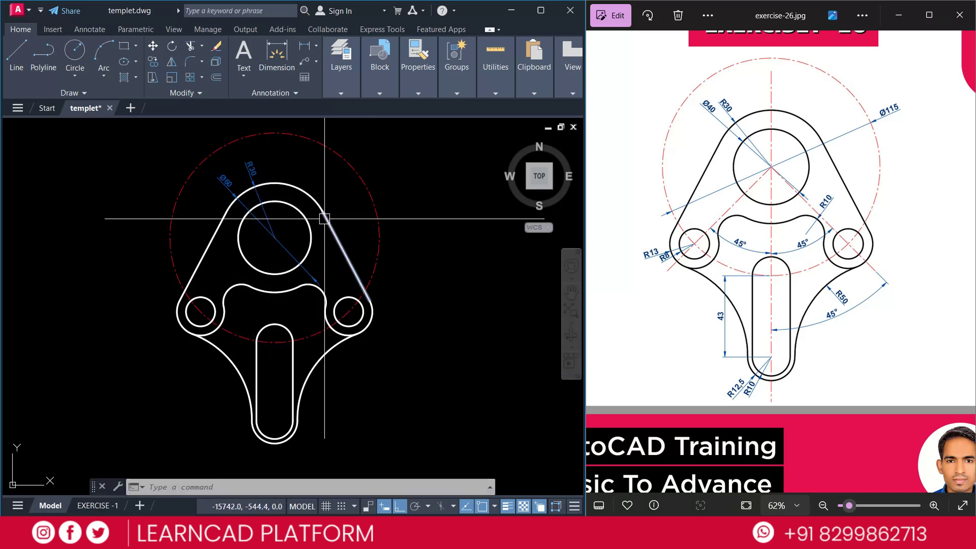
- Add a diameter dimension to the red construction circle, and delete that dimension
{"action": "type", "text": "DD"}
{"action": "key", "text": "Return"}
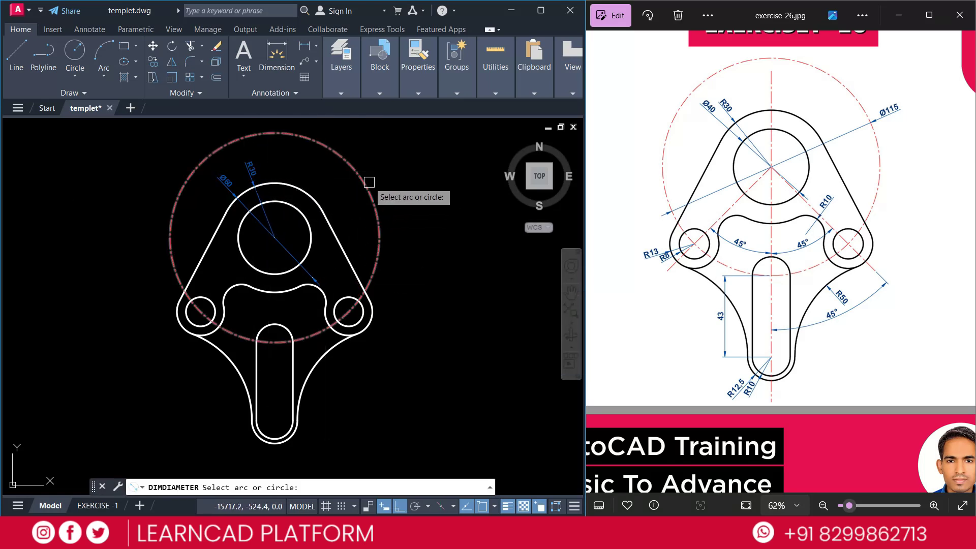
{"action": "left_click", "coordinate": [367, 182]}
{"action": "left_click", "coordinate": [390, 195]}
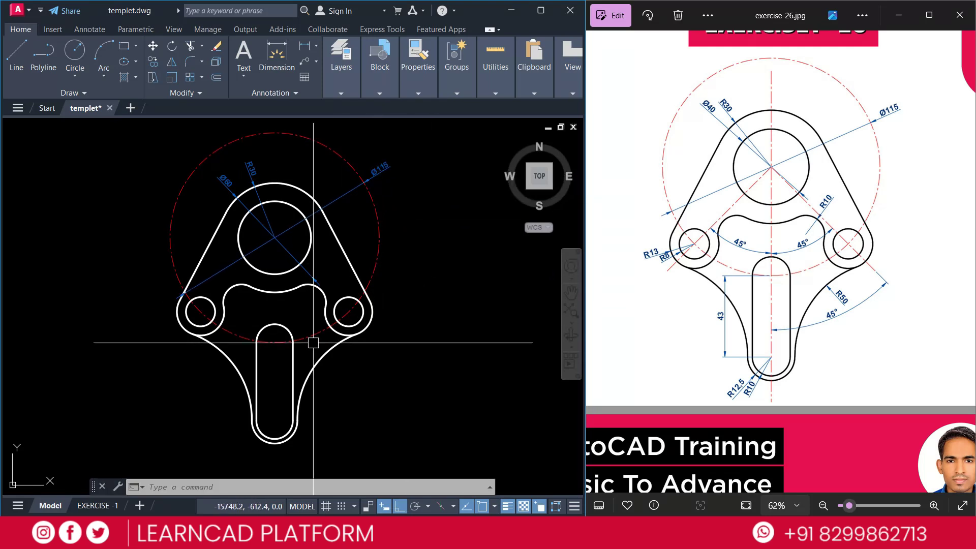
{"action": "left_click", "coordinate": [375, 174]}
{"action": "key", "text": "Delete"}
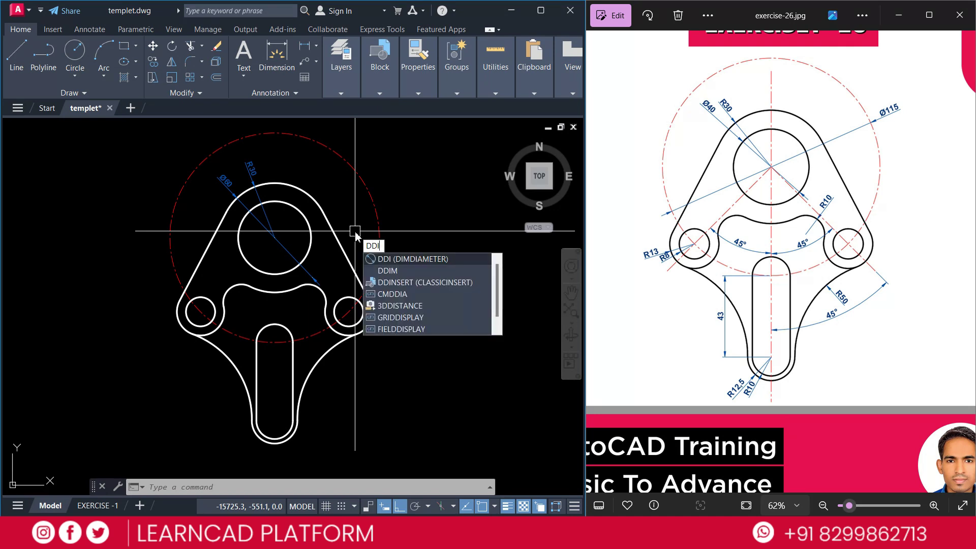
- Dimension the red construction circle's diameter with the text outside its upper right
{"action": "key", "text": "Escape"}
{"action": "key", "text": "Return"}
{"action": "left_click", "coordinate": [351, 172]}
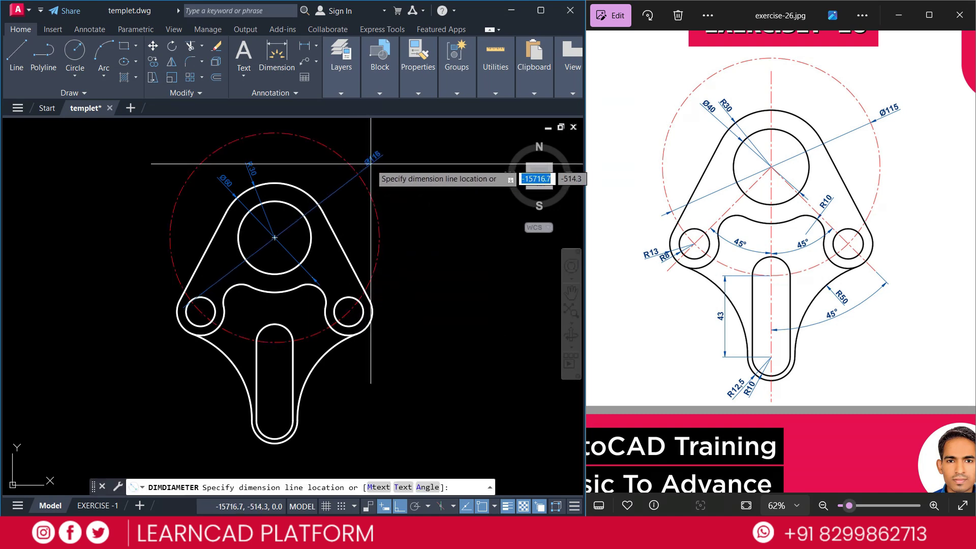
{"action": "left_click", "coordinate": [370, 164]}
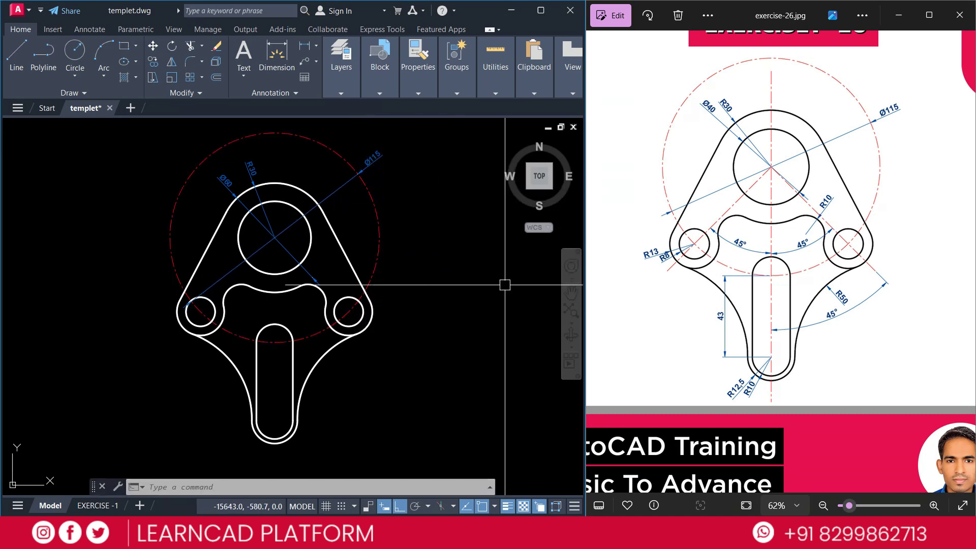
- Draw a vertical centerline and a 45-degree line through the large hole's center
{"action": "type", "text": "l"}
{"action": "key", "text": "Return"}
{"action": "left_click", "coordinate": [275, 238]}
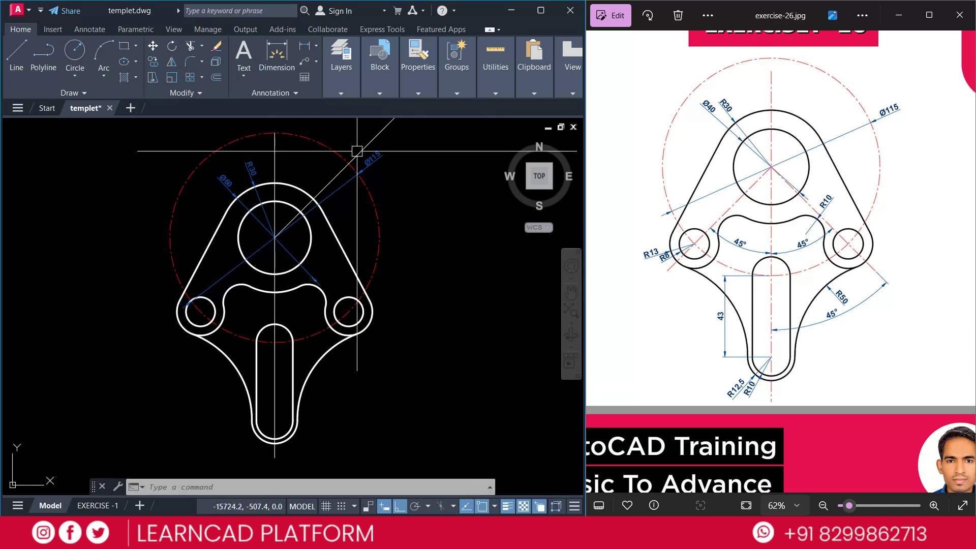
{"action": "left_click", "coordinate": [418, 380]}
- Add an angular dimension between the vertical centerline and the 45-degree line, below the large hole
{"action": "type", "text": "dan"}
{"action": "key", "text": "Return"}
{"action": "left_click", "coordinate": [275, 386]}
{"action": "left_click", "coordinate": [329, 284]}
{"action": "left_click", "coordinate": [301, 304]}
- Dimension the vertical distance between the slot's two end-arc centers, placed to the left of the slot
{"action": "type", "text": "dli"}
{"action": "key", "text": "Return"}
{"action": "left_click", "coordinate": [275, 343]}
{"action": "left_click", "coordinate": [274, 421]}
{"action": "left_click", "coordinate": [233, 386]}
- Add radius dimensions to the inner fillet arc and the outer connecting arc
{"action": "type", "text": "dra"}
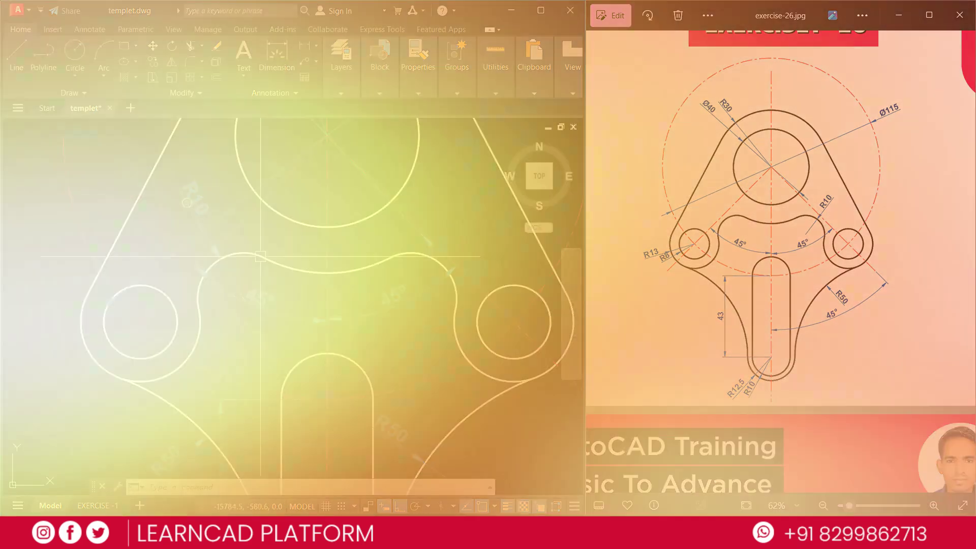